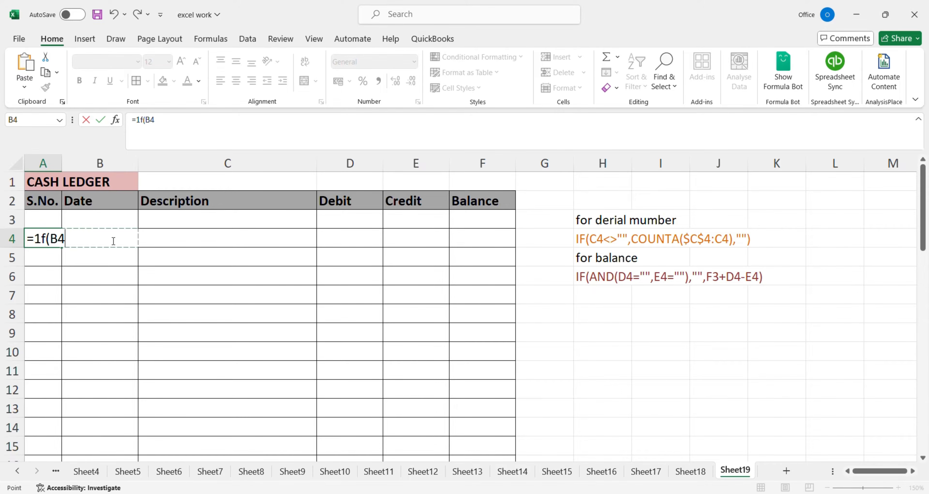
Continue the A4 serial number formula with the condition C4<>"" and an opened COUNTA function.
click(170, 234)
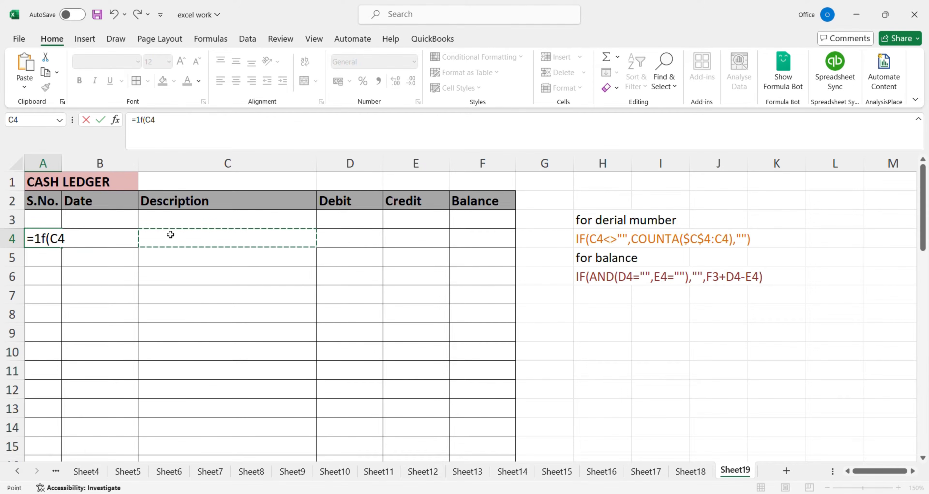
text(<>)
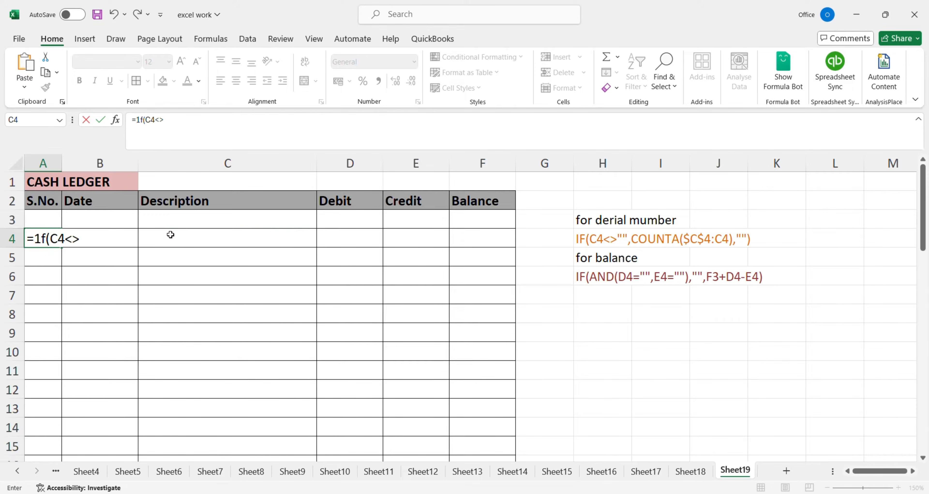
text("",counta()
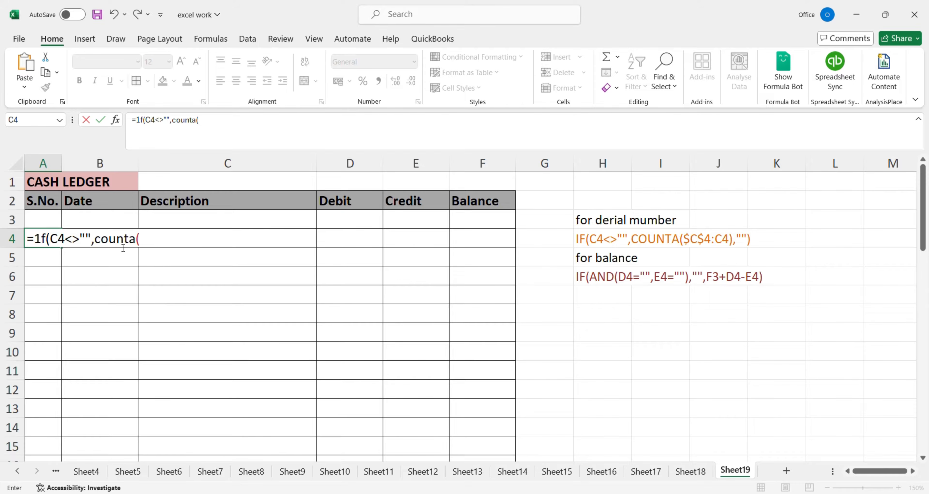
Supply the range C4:C4 as the COUNTA argument in the A4 formula.
click(49, 224)
key(Down)
key(Right)
key(Right)
key(Right)
key(Left)
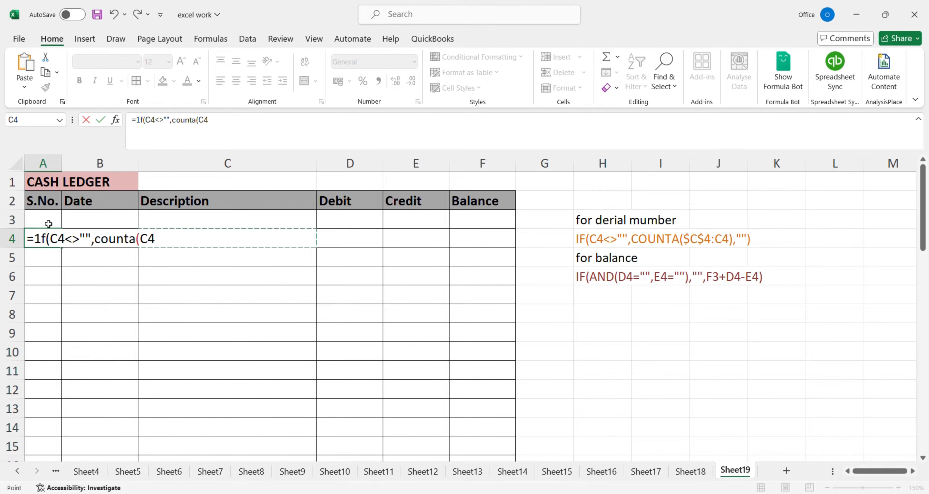
key(F4)
key(F8)
key(Left)
key(Right)
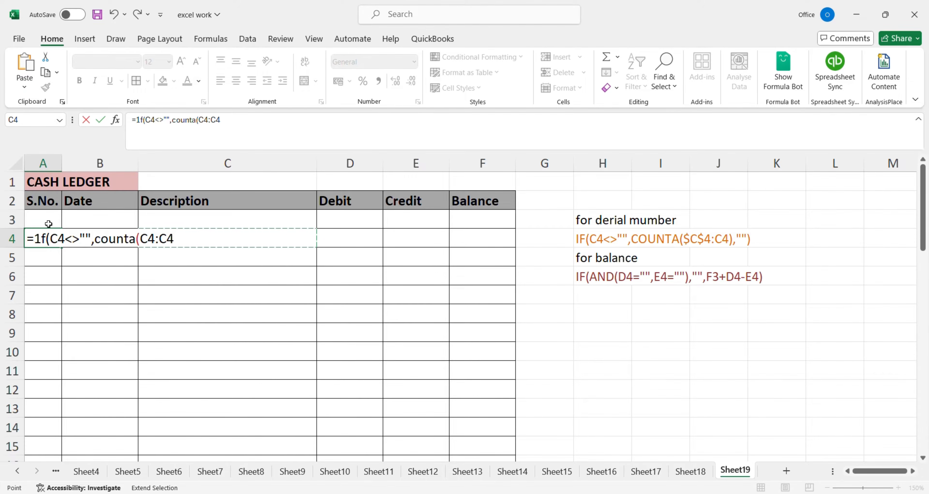
Make the first reference of the COUNTA range absolute, as $C$4:C4.
click(159, 243)
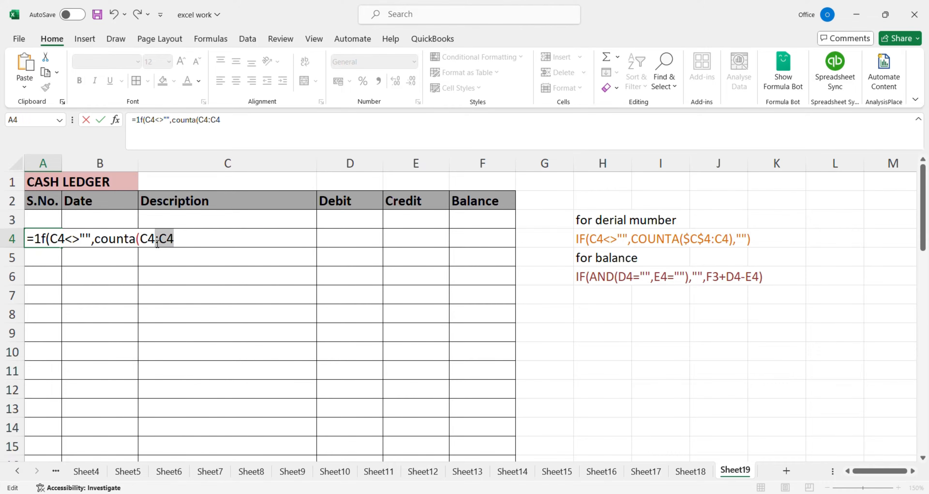
double_click(146, 243)
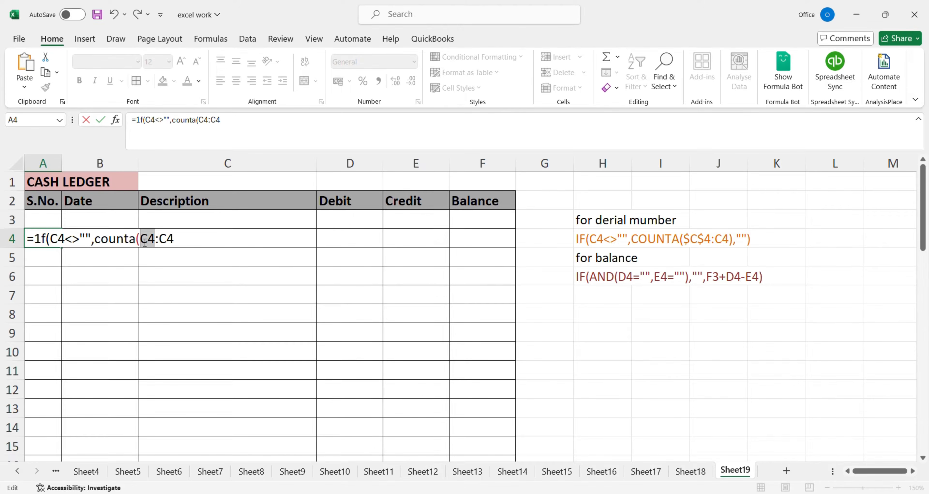
key(F4)
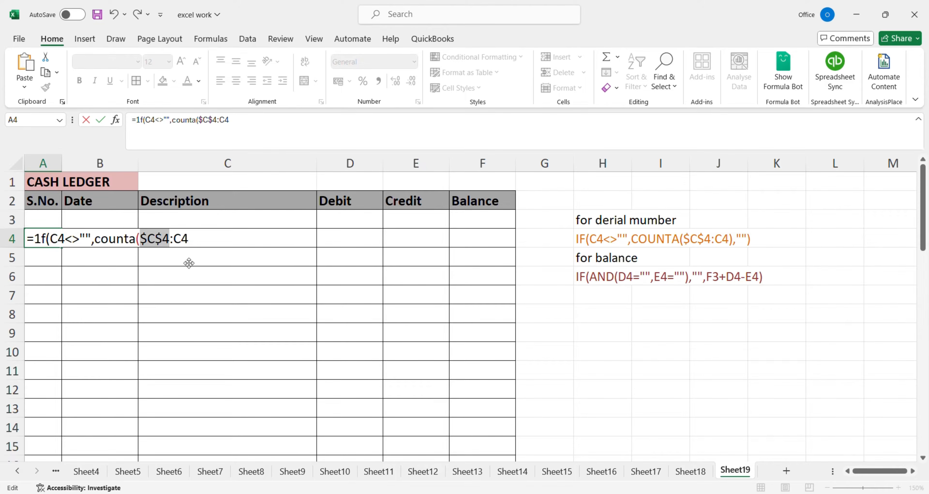
click(198, 244)
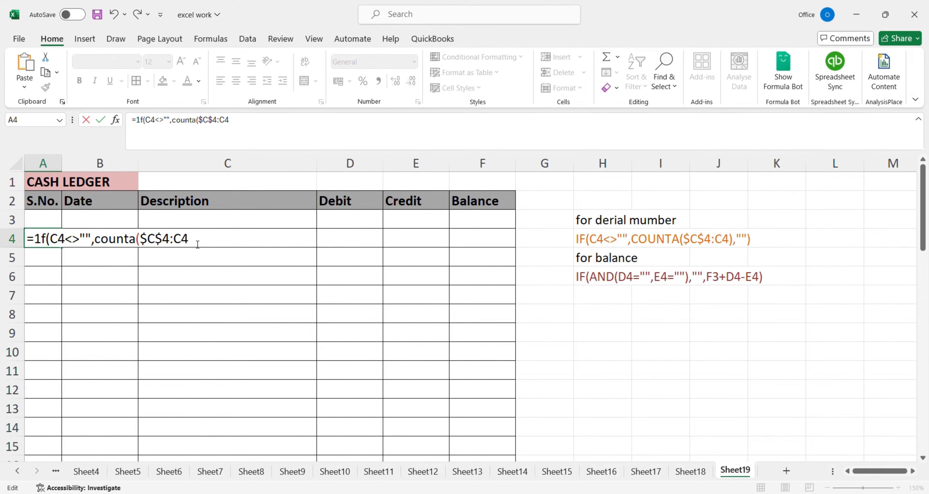
Complete the A4 formula with an empty-text alternative and correct the misspelled function name to IF.
text(),""))
key(Return)
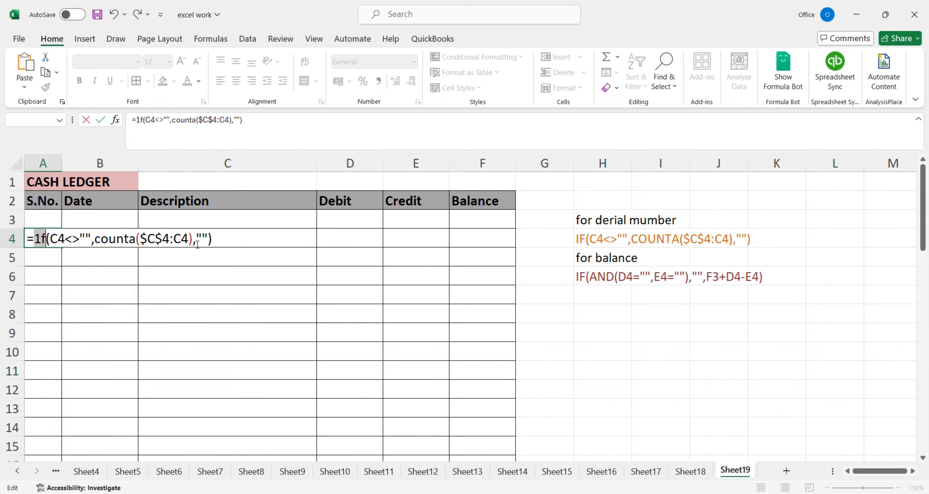
text(if)
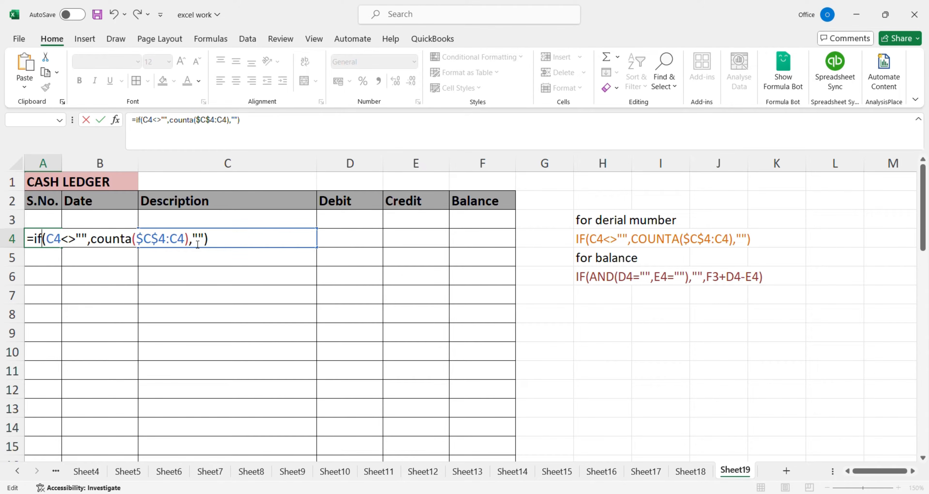
key(Return)
click(37, 244)
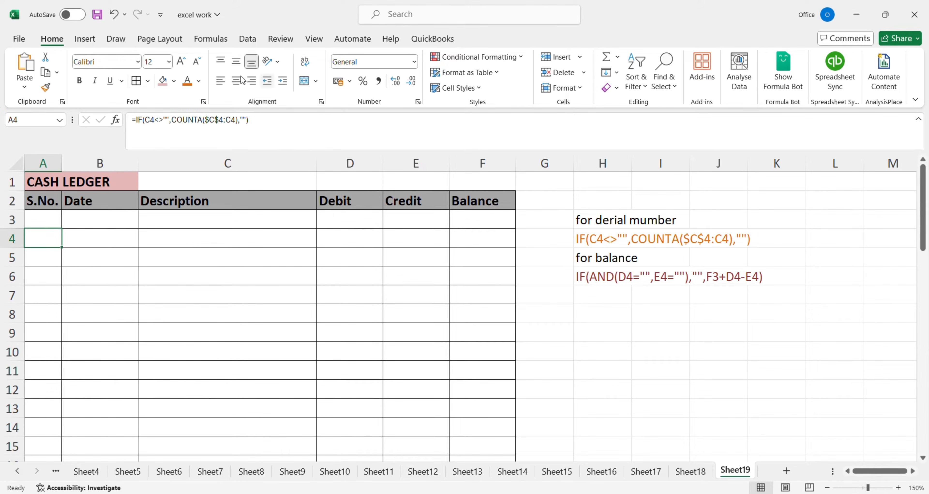
Fill ledger row 3 with date 01-03-2024, description "balance brought forward" and a balance of 5000.
click(123, 243)
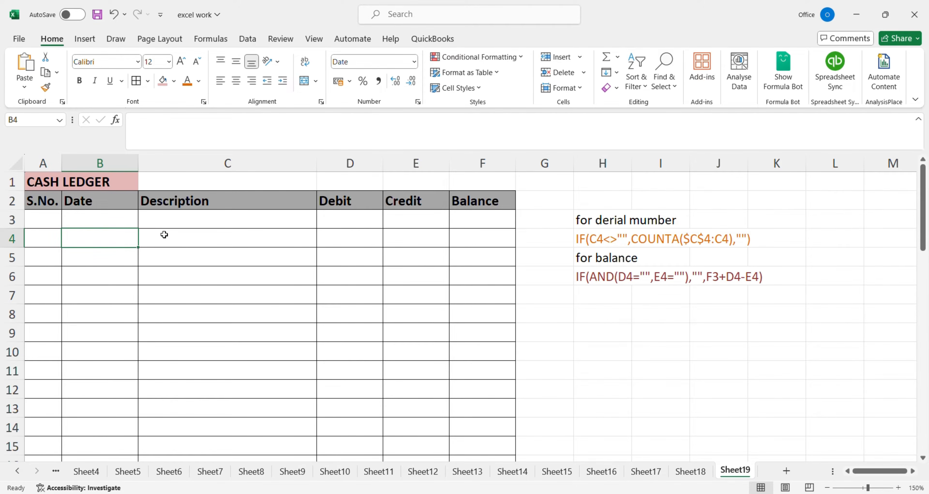
click(126, 223)
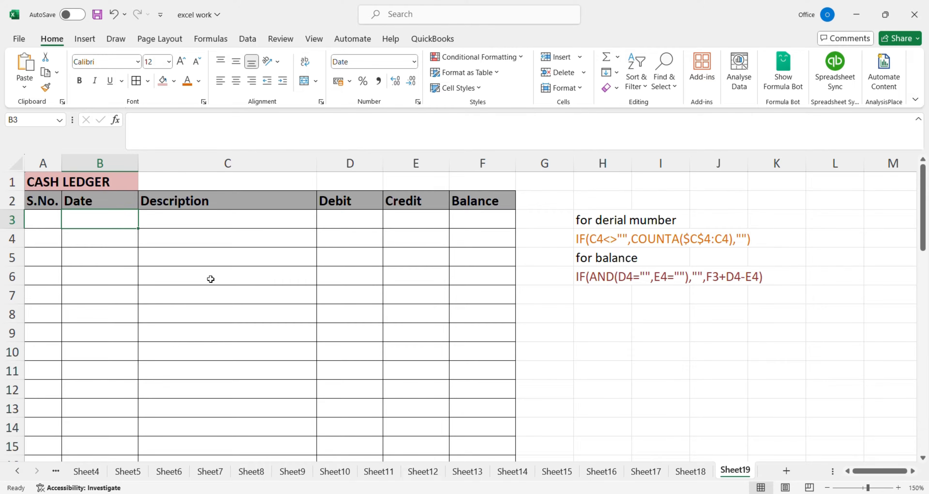
text(01-03-)
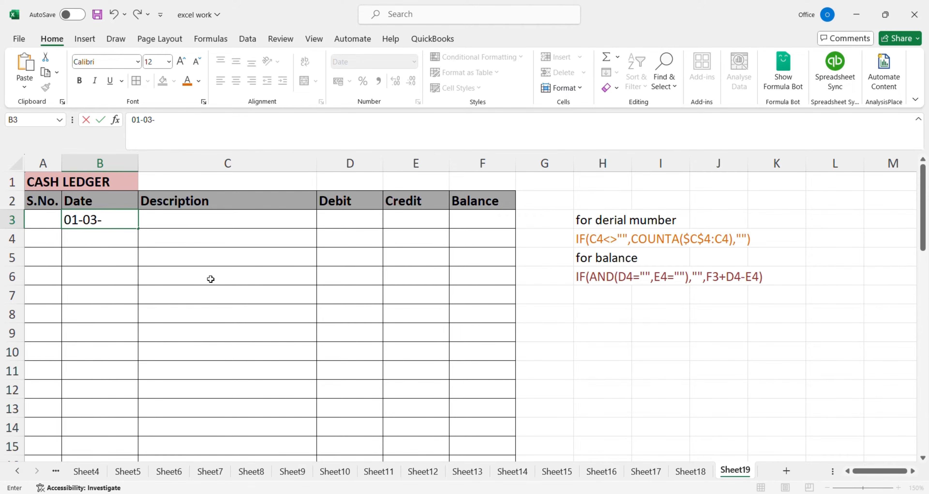
text(2024)
key(Tab)
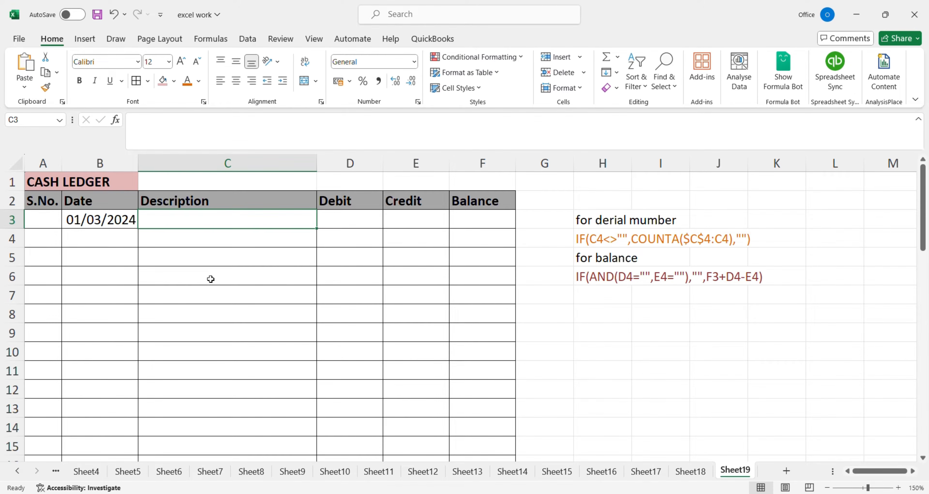
text(balance b)
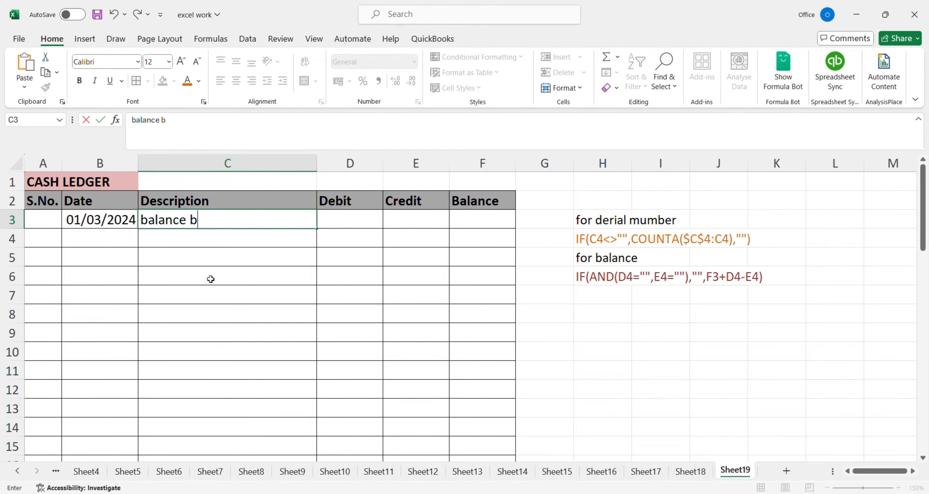
text(rought forward)
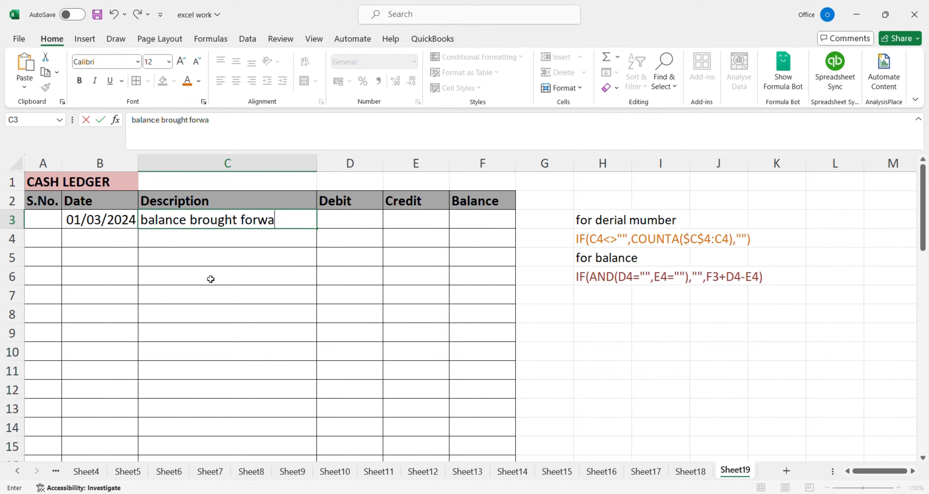
key(Tab)
key(Tab)
key(Tab)
text(5000)
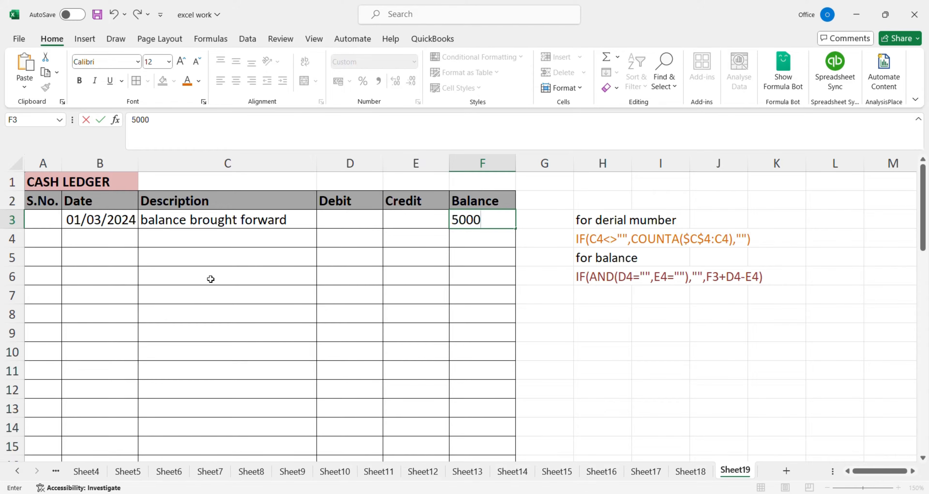
key(Return)
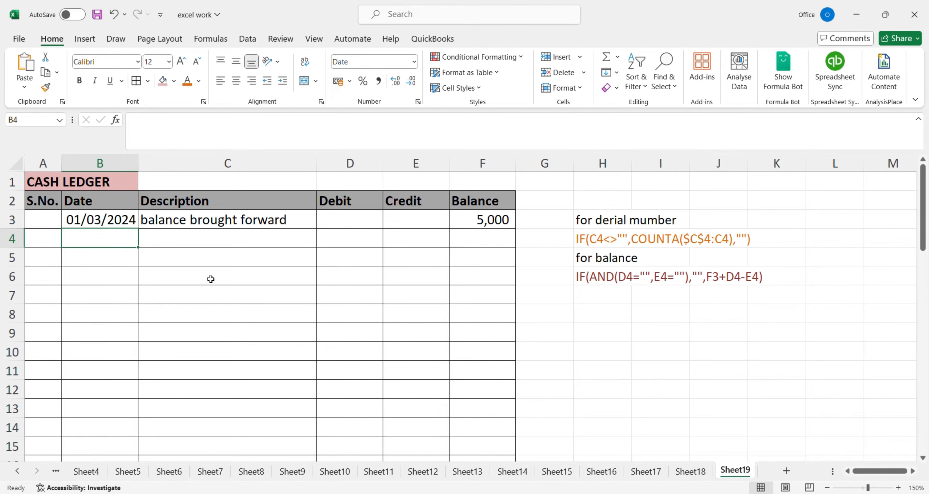
Fill ledger row 4 with date 04-03-2024, description "chair purchased" and a credit of 3000.
text(04-03)
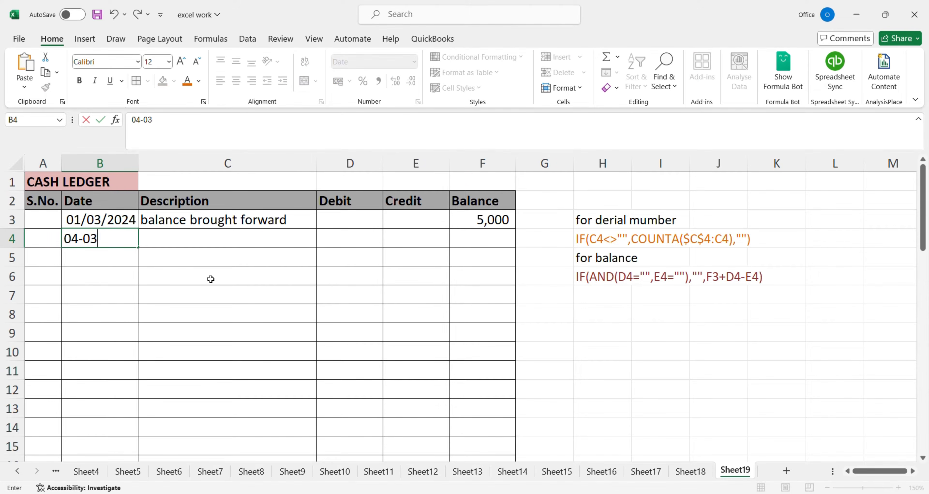
text(-2024)
key(Tab)
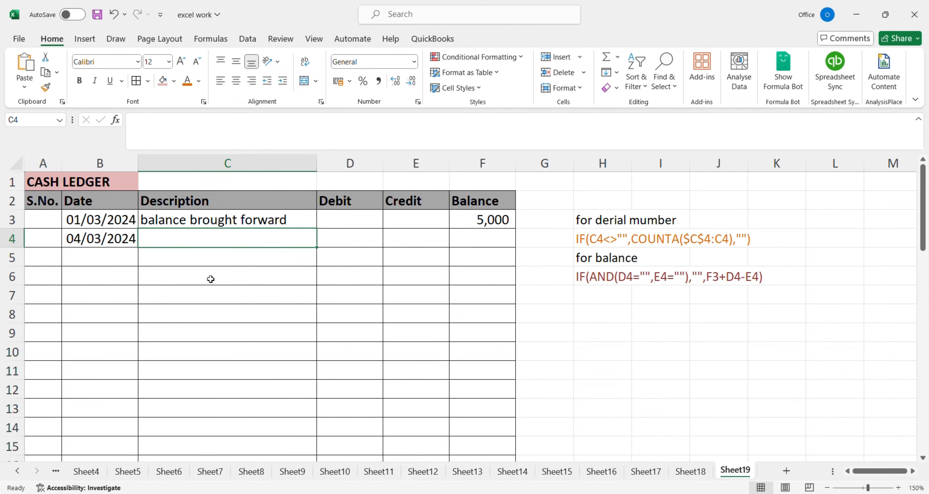
text(chair purchased)
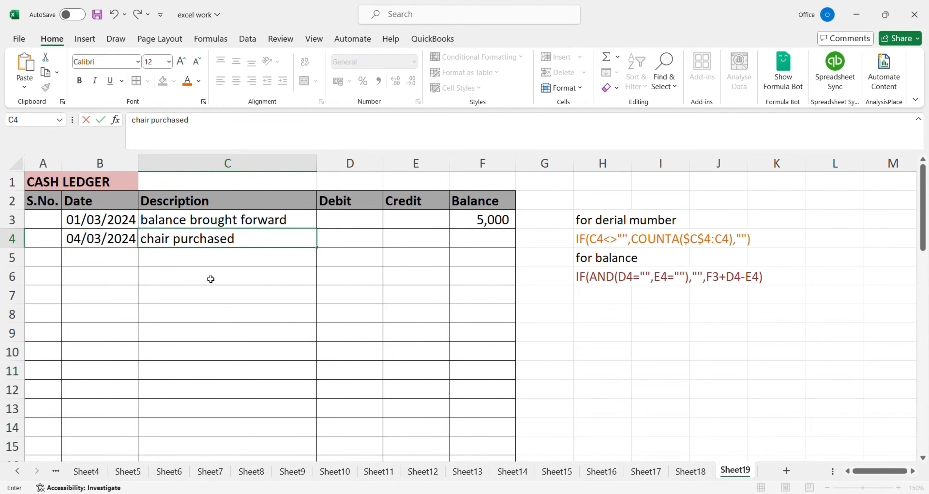
key(Tab)
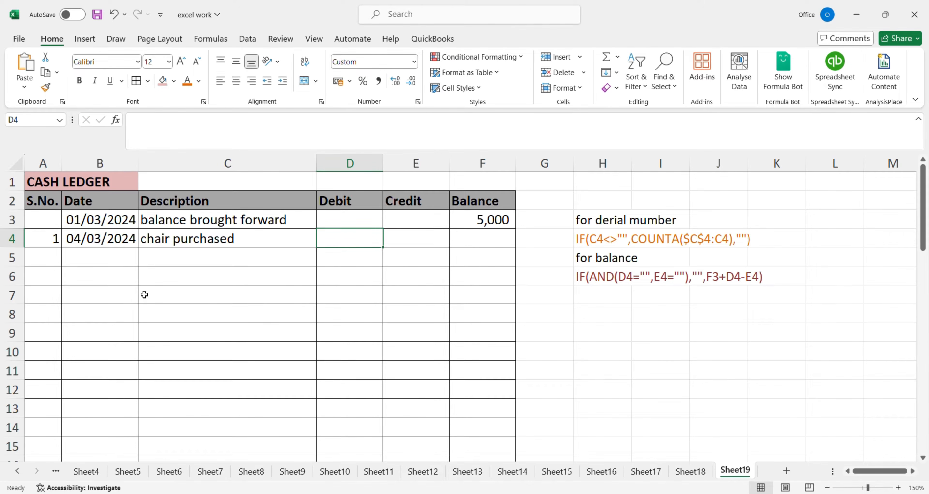
key(Tab)
text(3000)
key(Tab)
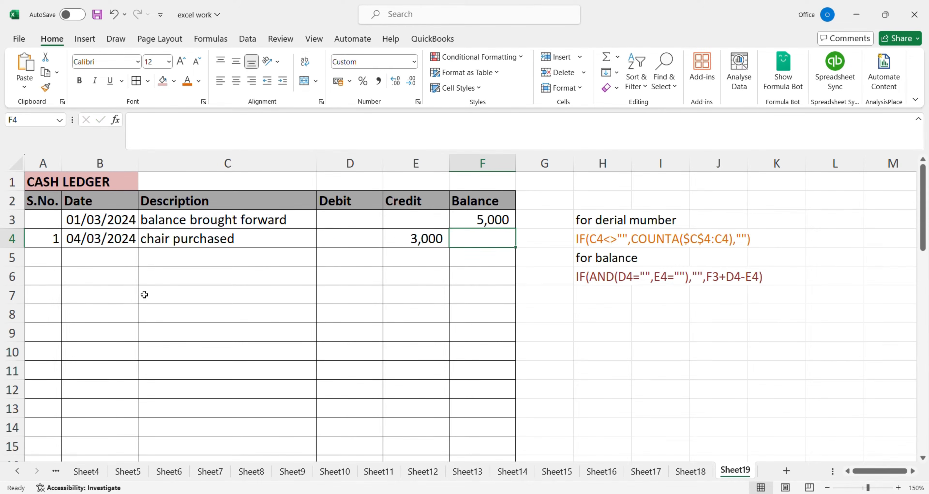
Fill ledger row 5 with date 06-03-34, description "stationery purchased" and a credit of 1000.
key(Left)
key(Left)
key(Left)
key(Left)
key(Down)
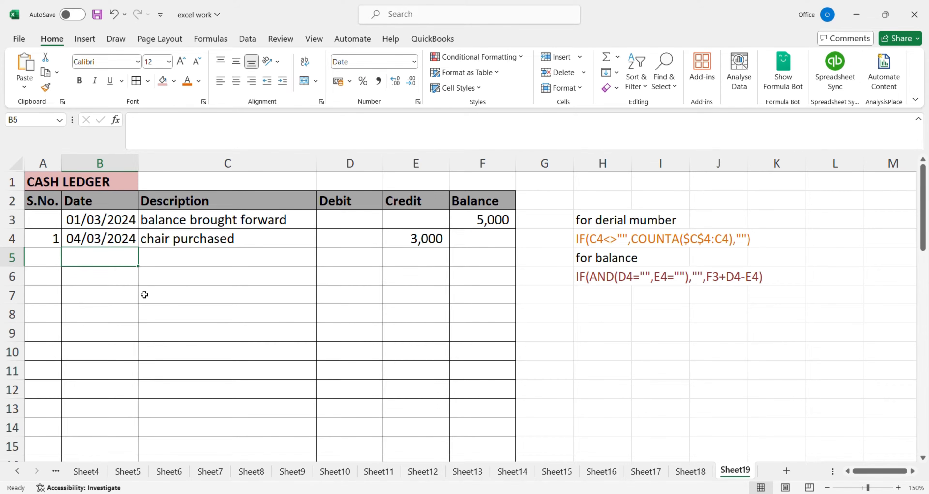
text(06-03-34)
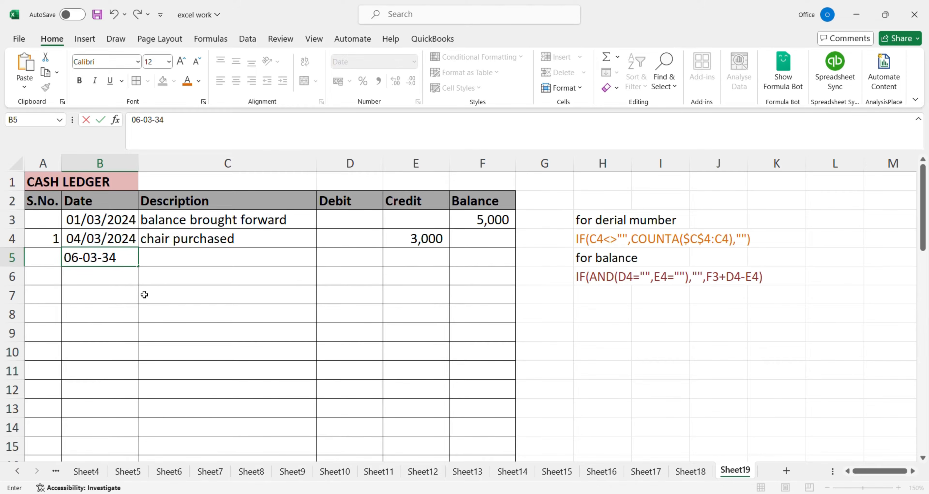
key(Tab)
text(sta)
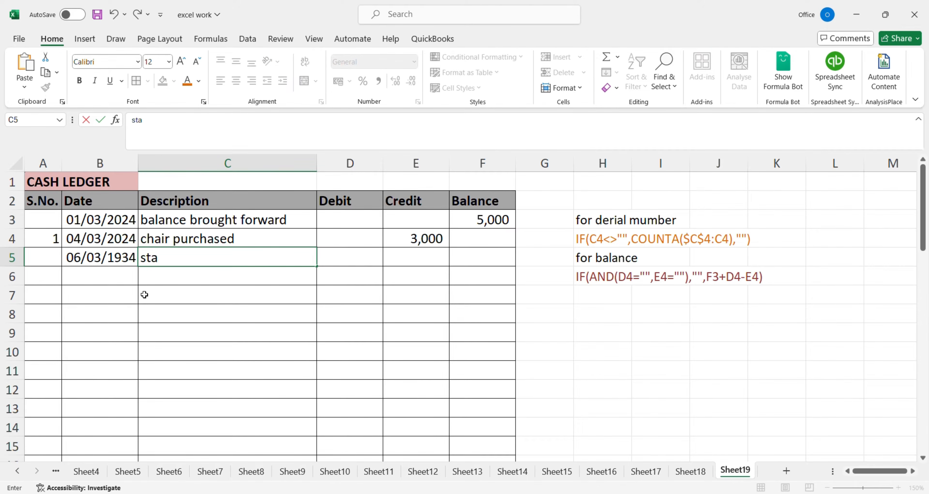
text(tionery purchased)
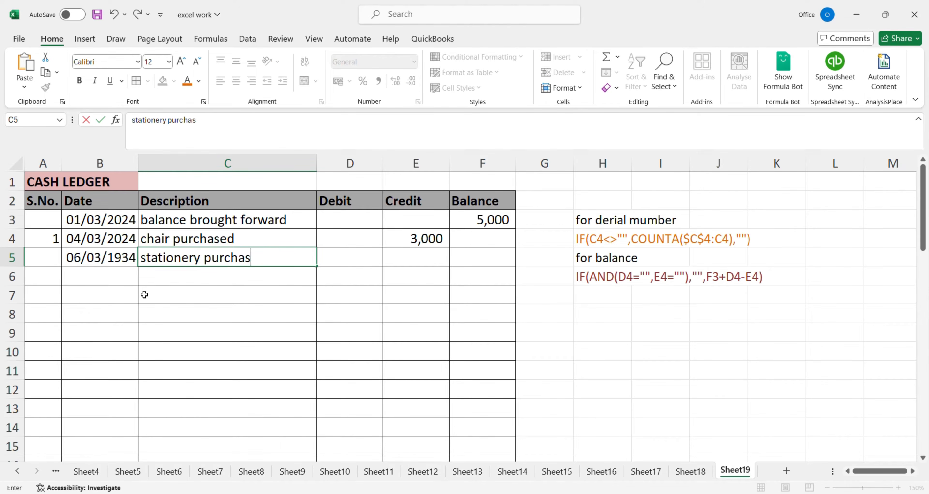
key(Tab)
key(Tab)
text(1000)
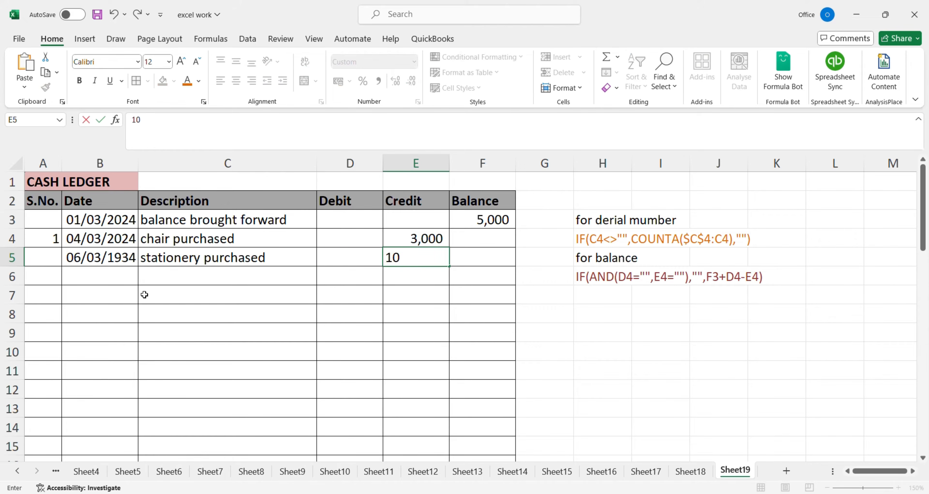
key(Tab)
Fill ledger row 6 with date 08-03-24, description "sales proceeds" and a debit of 4000.
key(Left)
key(Left)
key(Left)
key(Down)
key(Left)
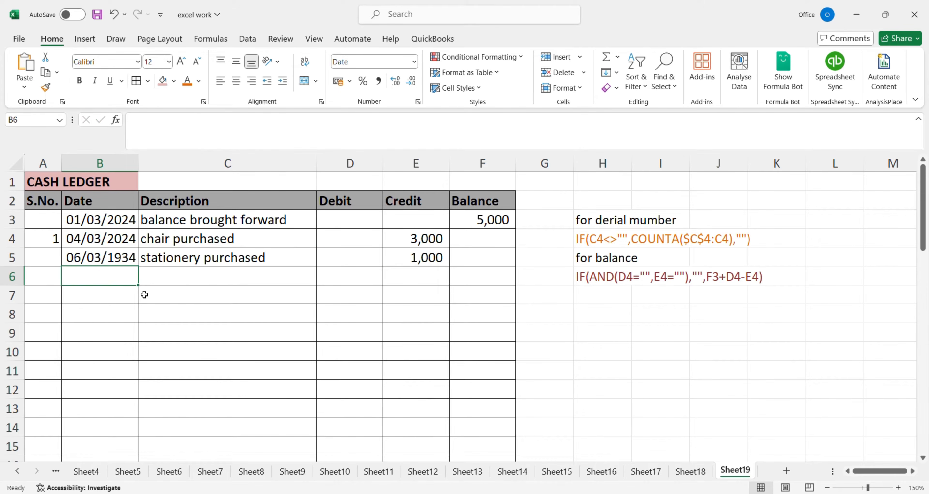
text(08-03-24)
key(Tab)
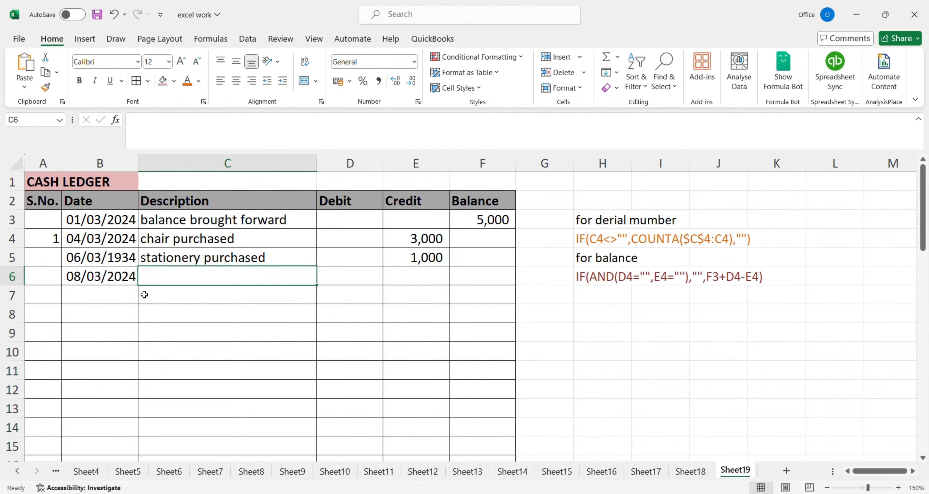
text(sales proceeds)
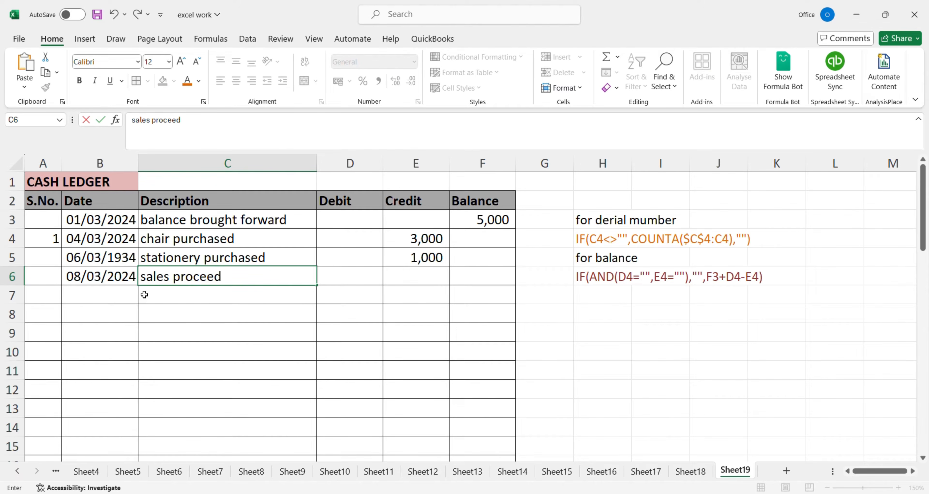
key(Tab)
text(4000)
key(Tab)
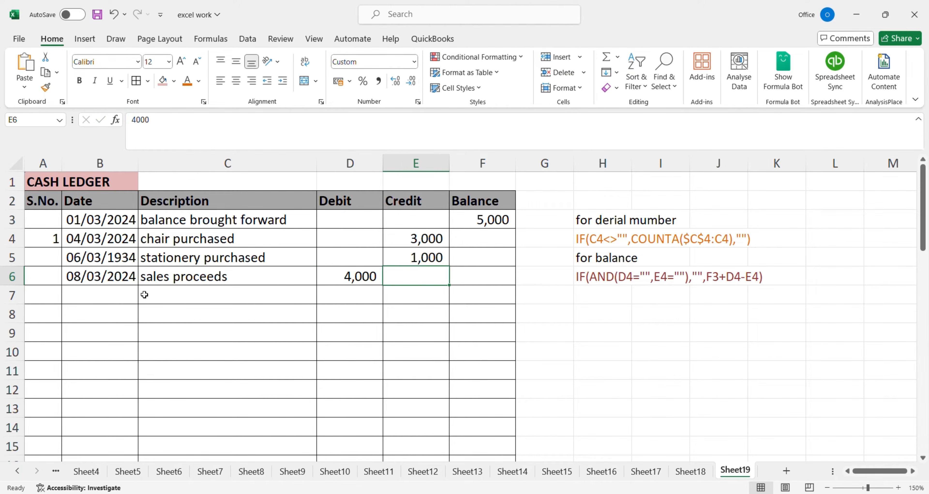
key(Return)
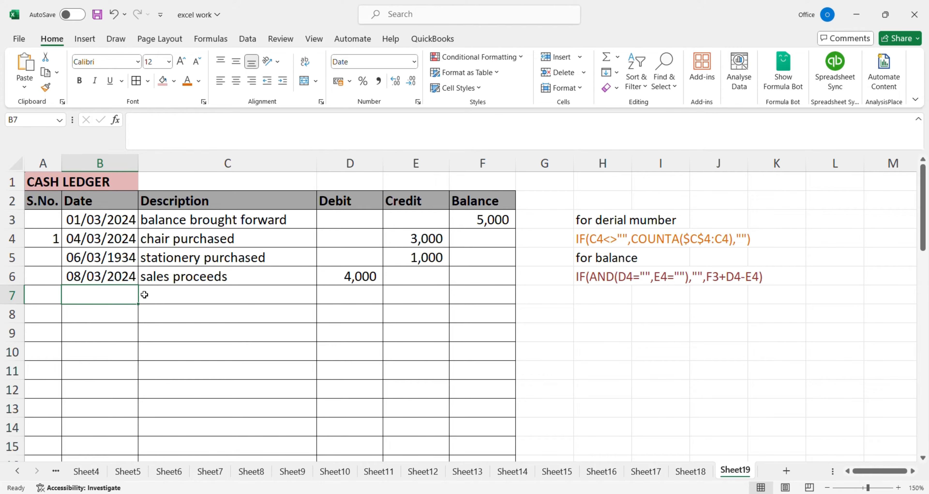
Enter the date 10-03-24 in ledger row 7 and correct the year of the row 5 date to 2024.
text(10-03-24)
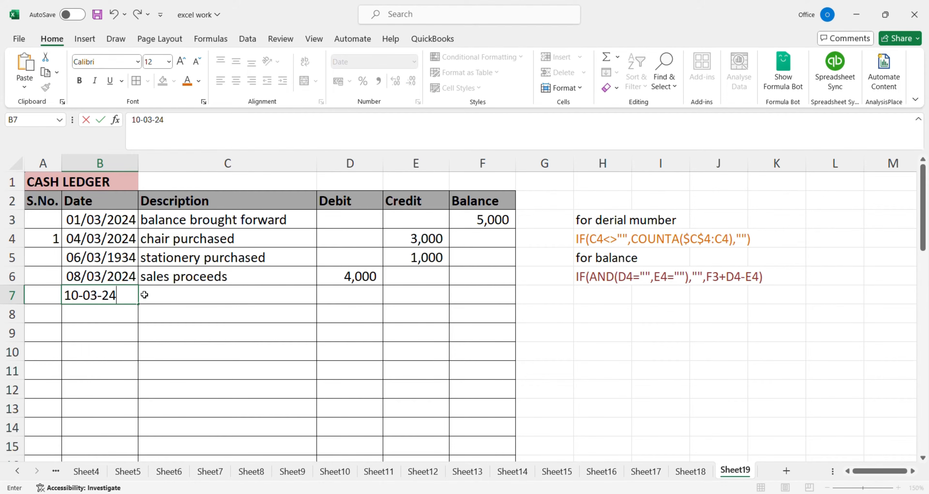
key(Tab)
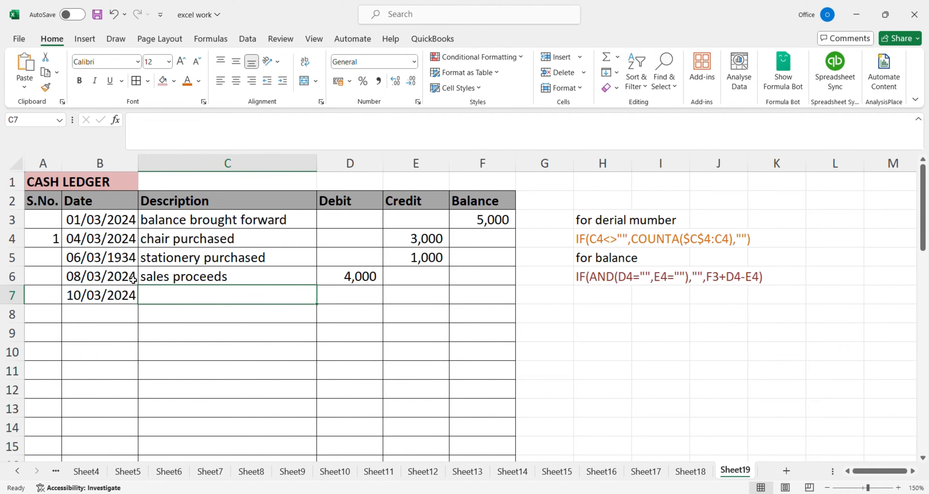
click(121, 257)
double_click(121, 258)
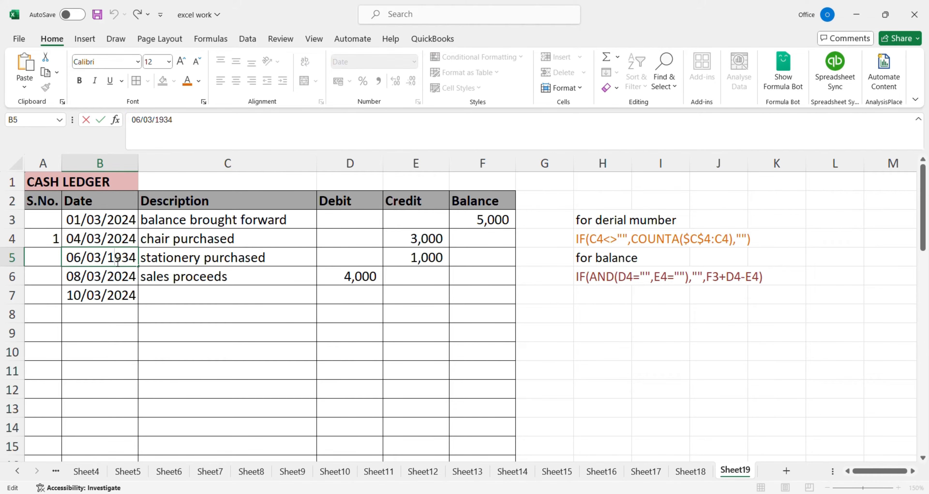
drag(114, 257, 138, 257)
text(2024)
key(Return)
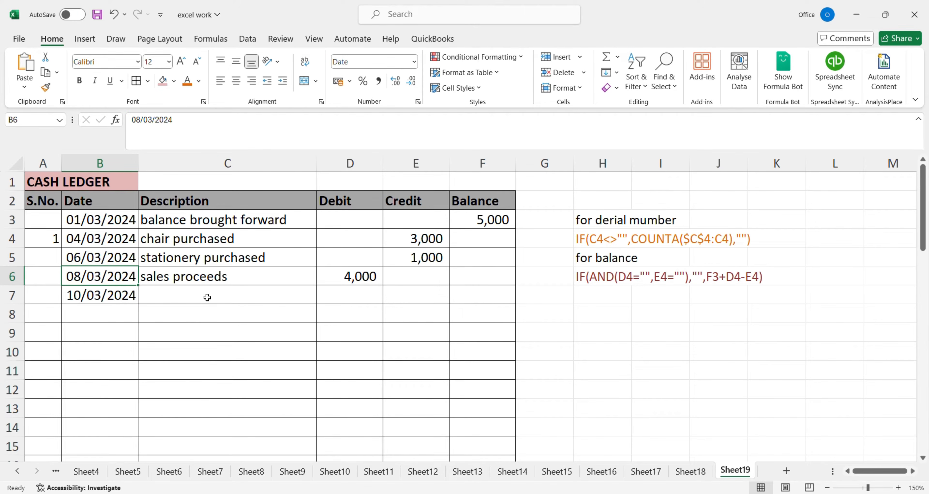
Fill the serial number formula from A4 down to A7.
click(197, 295)
click(56, 239)
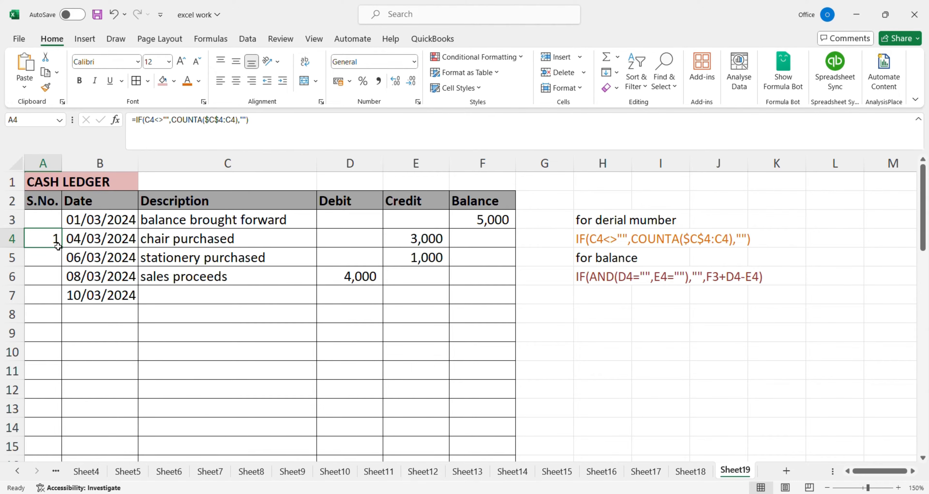
drag(60, 247, 65, 304)
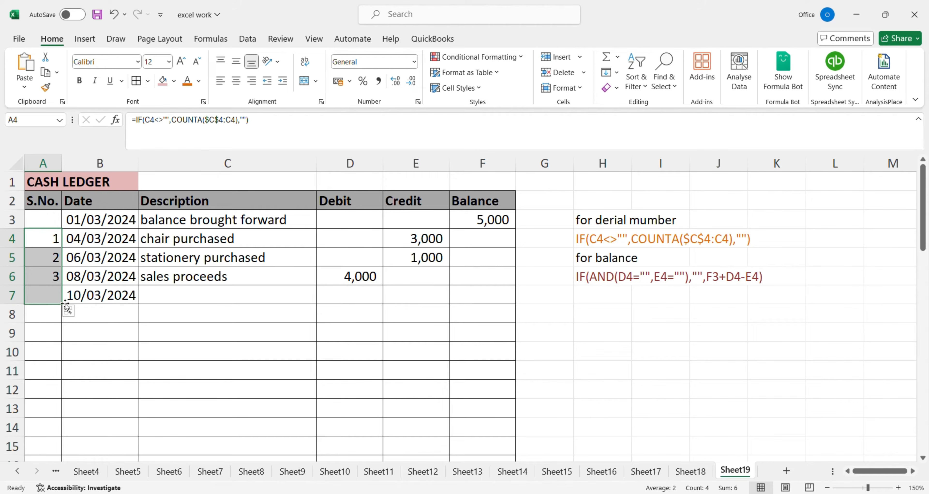
Complete ledger row 7 with description "petty expenses" and a credit of 500.
click(171, 296)
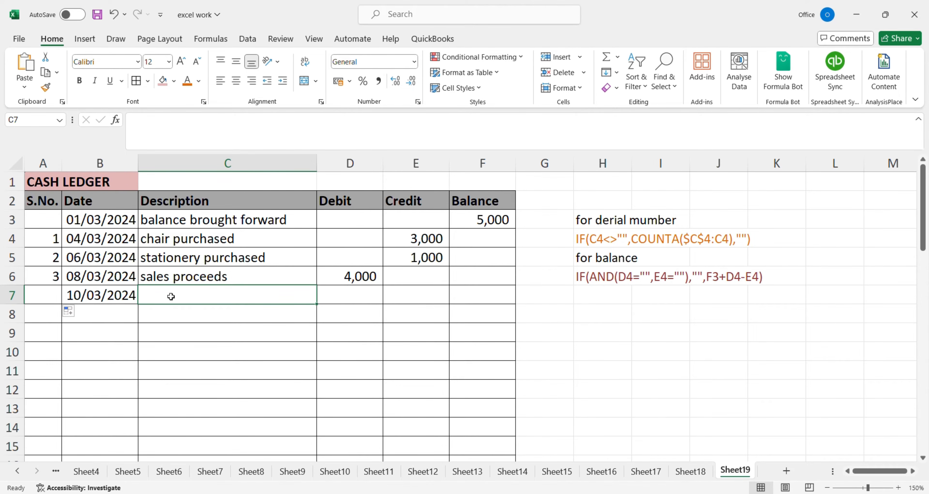
text(petty expenses)
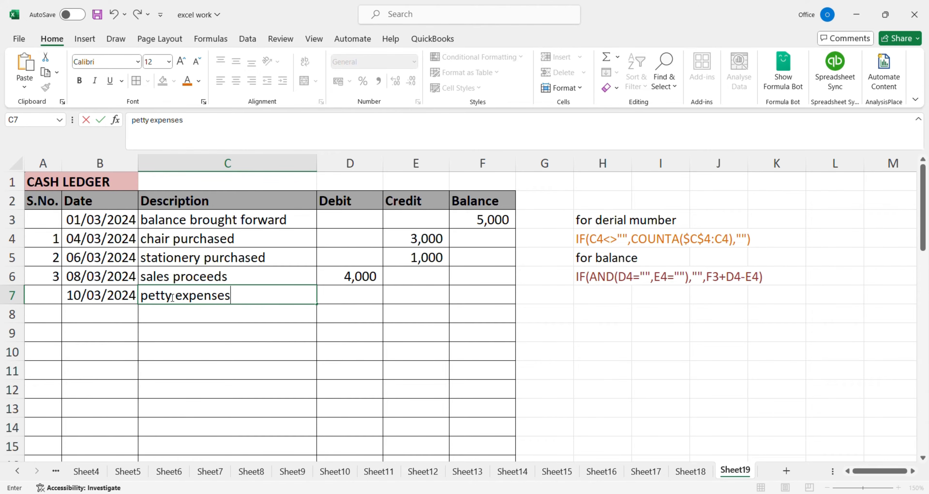
key(Tab)
key(Tab)
text(500)
key(Tab)
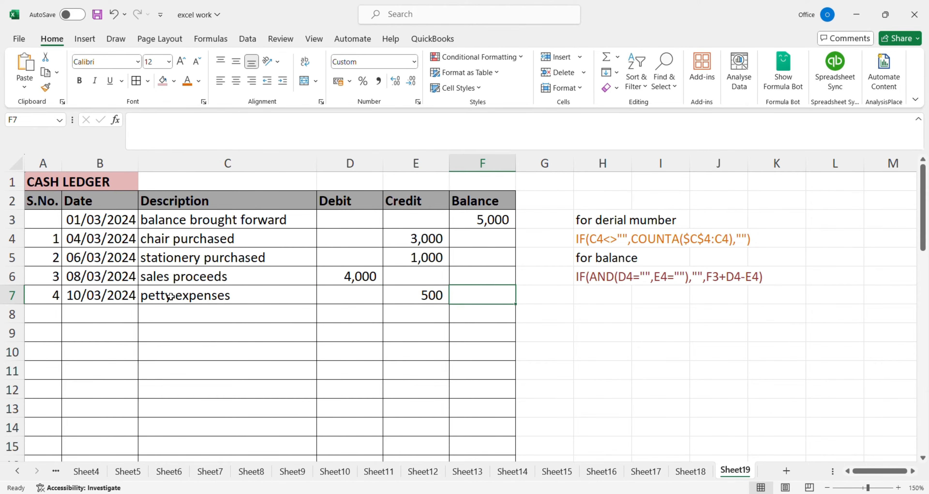
key(Left)
key(Left)
key(Left)
key(Left)
key(Left)
key(Up)
key(Up)
key(Up)
key(Down)
key(Down)
key(Right)
key(Right)
key(Right)
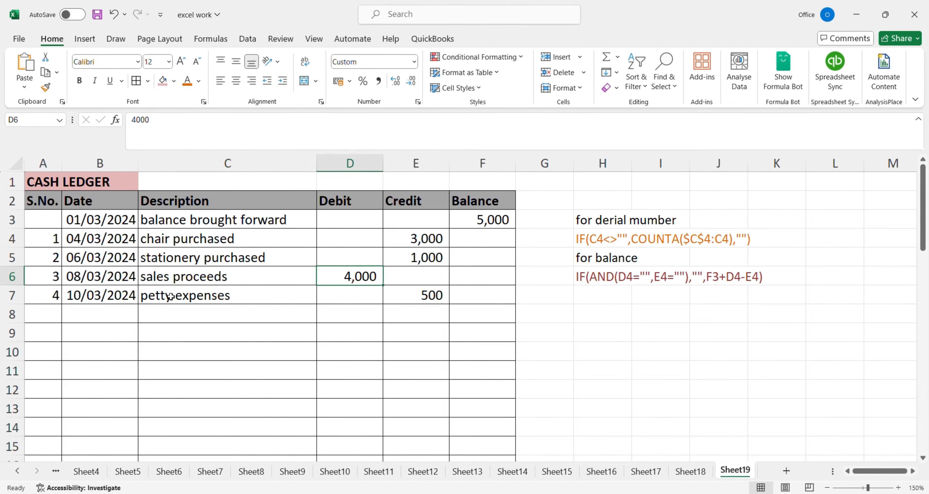
key(Right)
key(Right)
key(Up)
key(Up)
key(Up)
key(Down)
key(Down)
key(Down)
key(Down)
Begin the balance formula in F4 with an AND test nested inside IF.
key(Up)
key(Up)
key(Up)
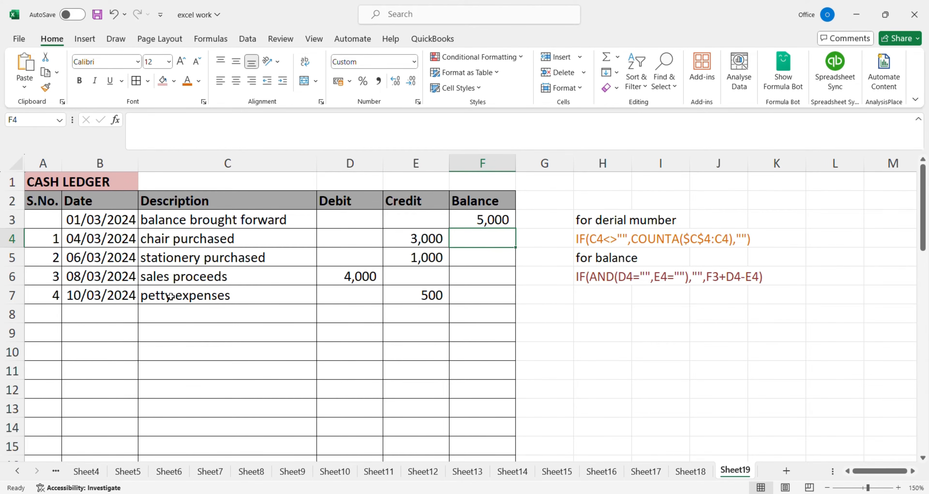
text(=)
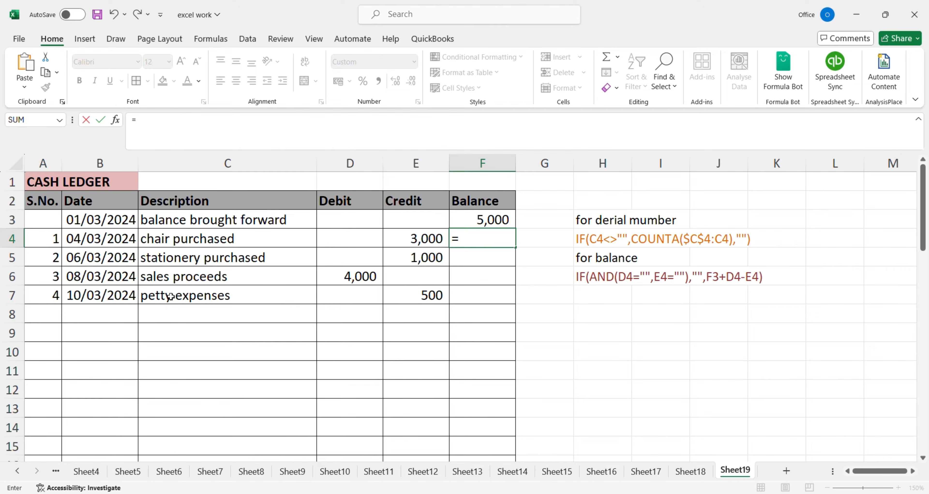
text(if(and()
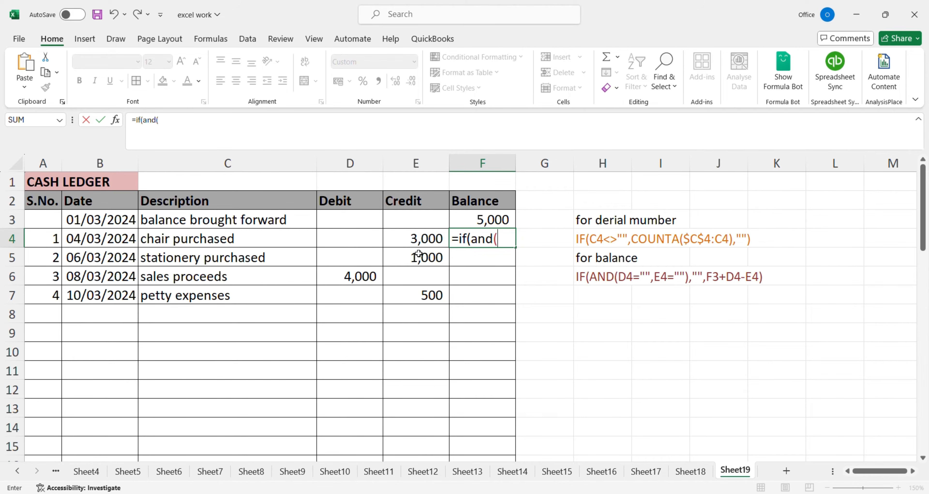
click(490, 224)
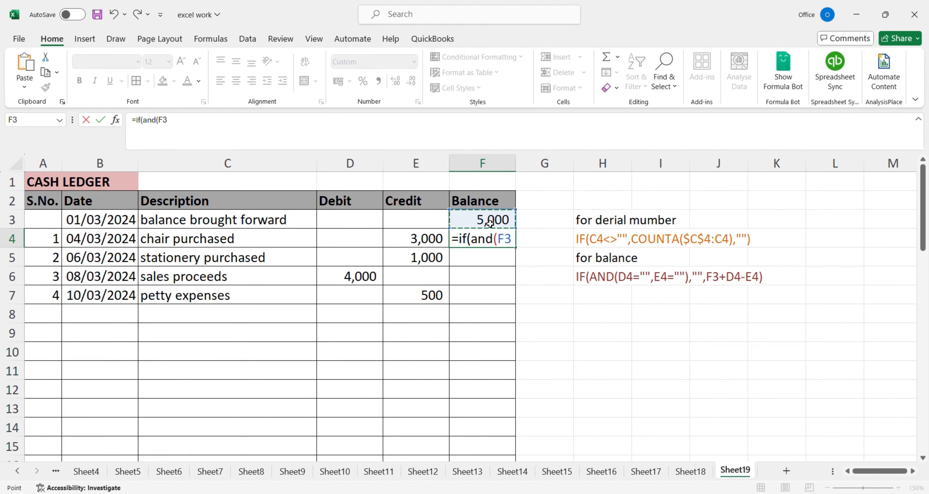
key(BackSpace)
key(BackSpace)
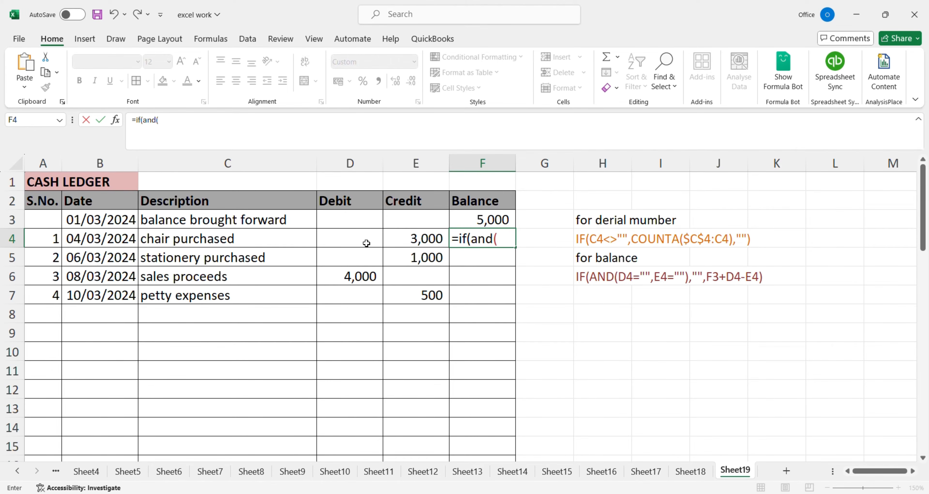
Add the conditions D4="" and E4="" to the AND test of the F4 formula and close the test.
click(366, 243)
text(="")
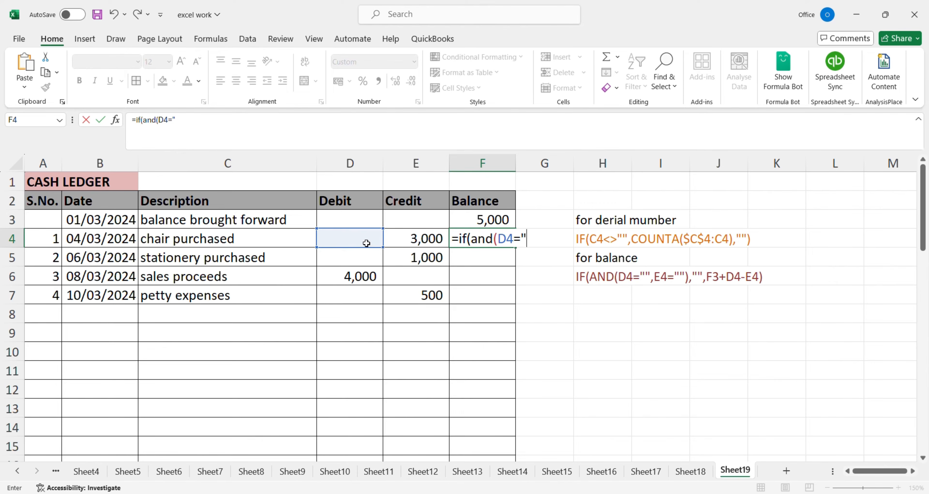
text(,)
click(414, 243)
text(=)
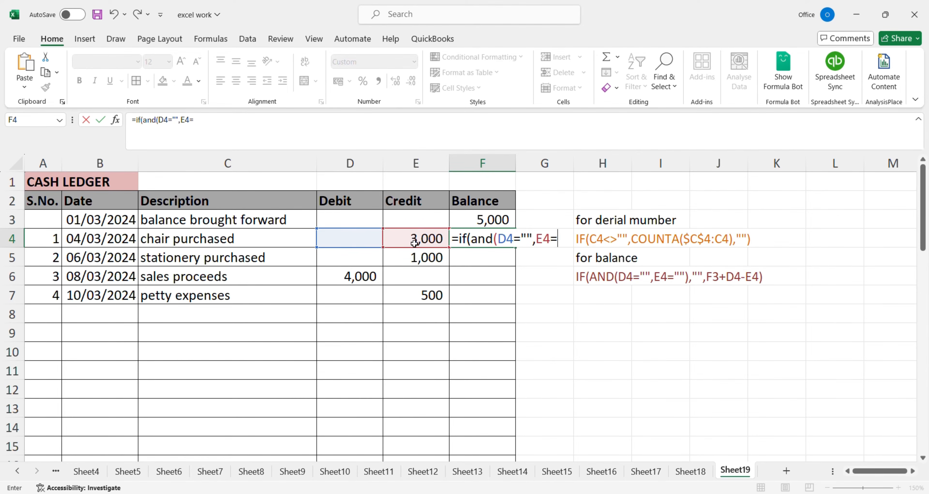
text(""))
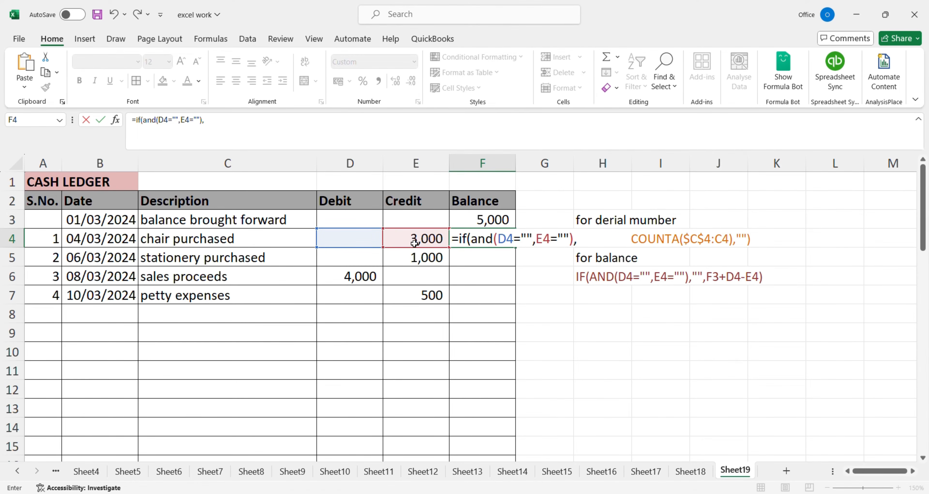
Complete the F4 formula with "" as the true result and F3+D4-E4 as the false result.
text(,"",)
click(495, 221)
text(+)
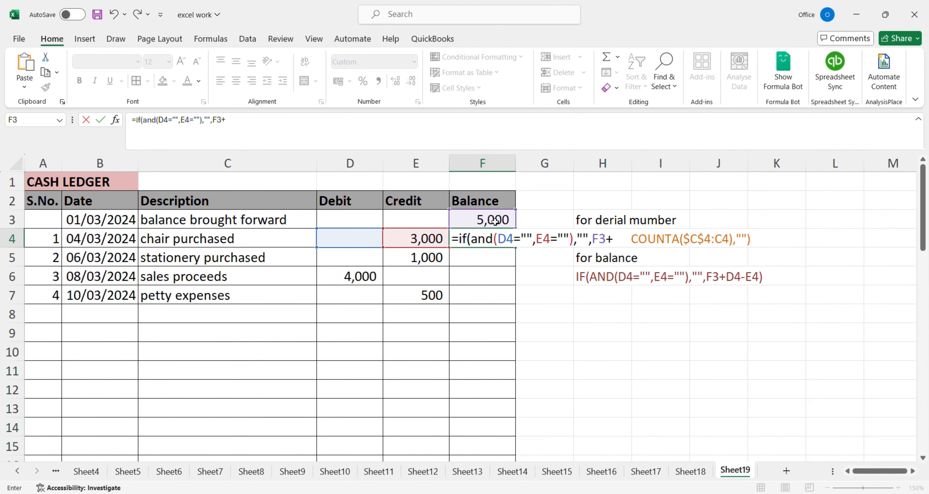
click(367, 243)
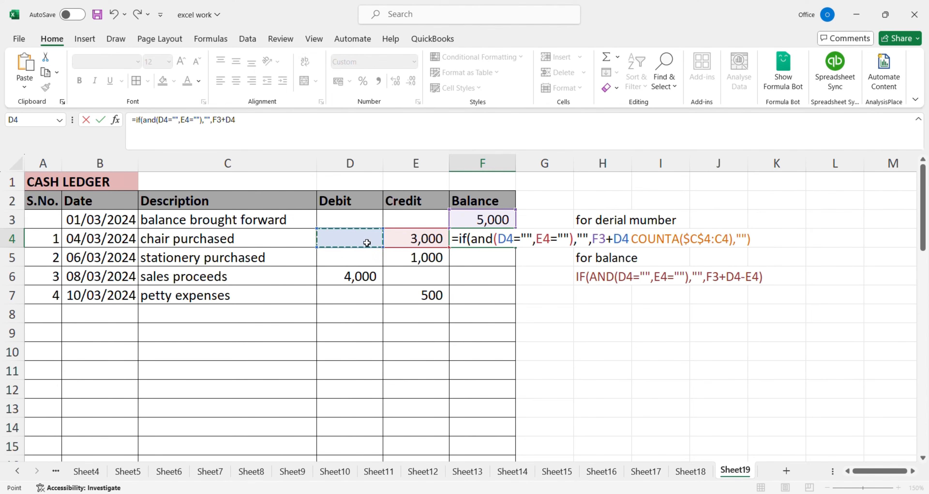
text(+)
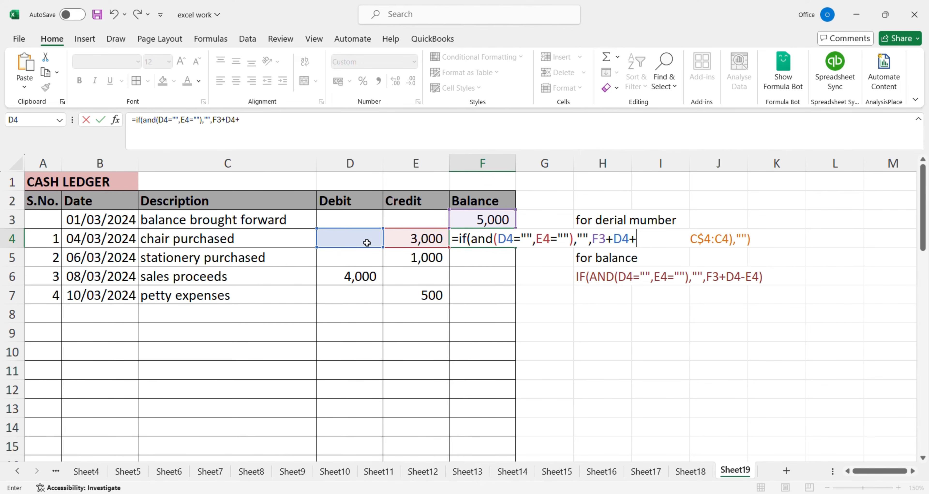
key(BackSpace)
text(-)
click(420, 238)
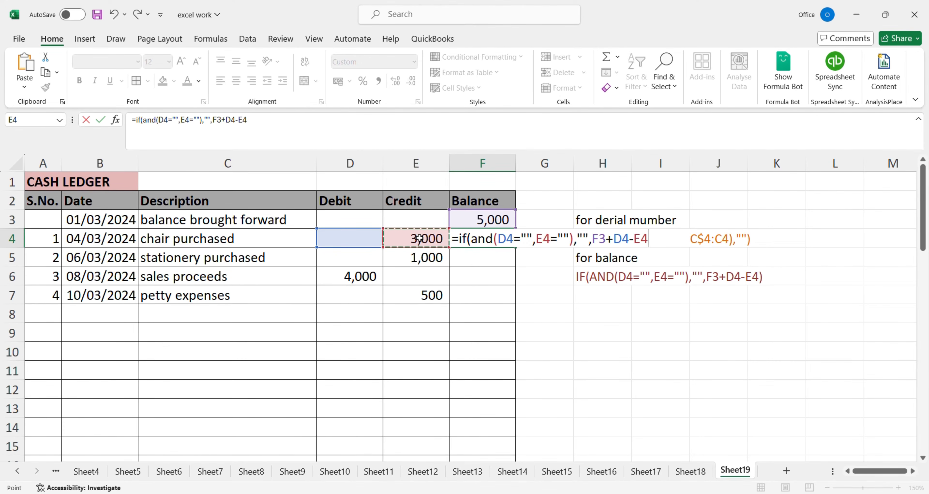
text())
key(Return)
Fill the balance formula from F4 down to row 21 and the serial number formula from A7 down through the blank rows.
click(481, 243)
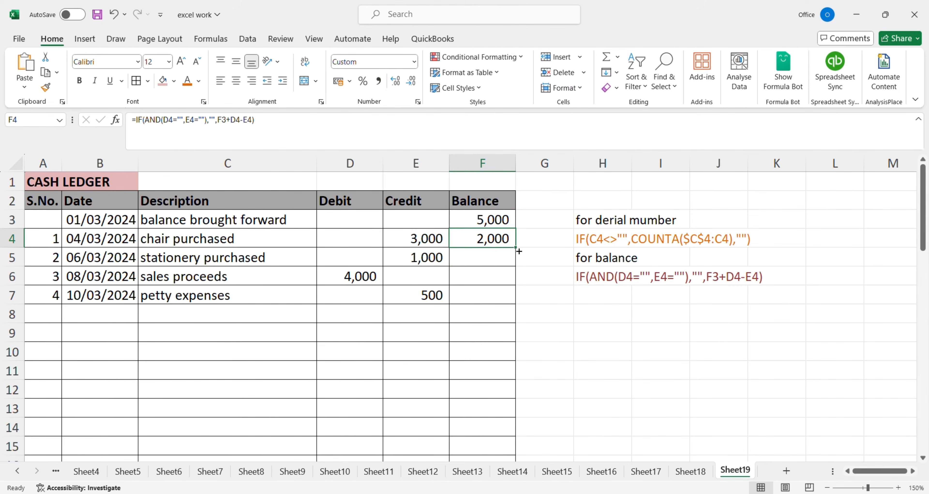
drag(517, 247, 513, 423)
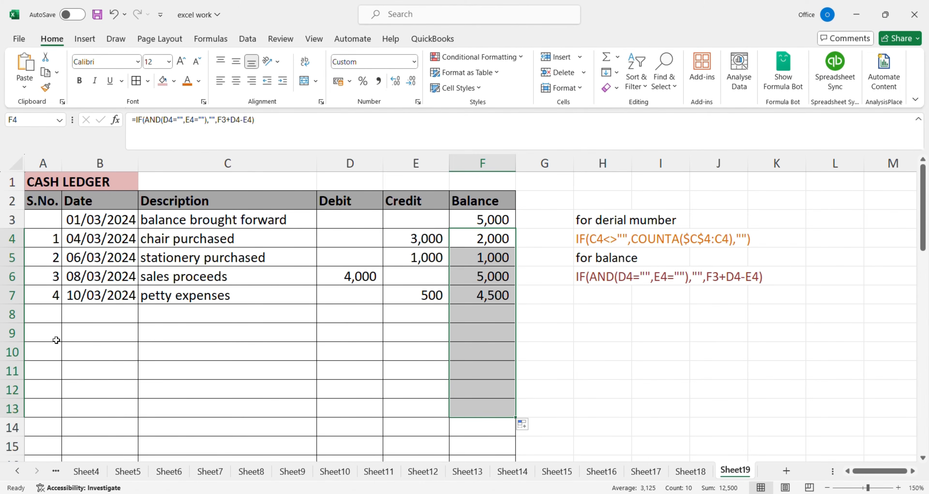
click(54, 301)
drag(61, 305, 60, 433)
drag(919, 227, 919, 185)
click(504, 300)
drag(517, 307, 504, 460)
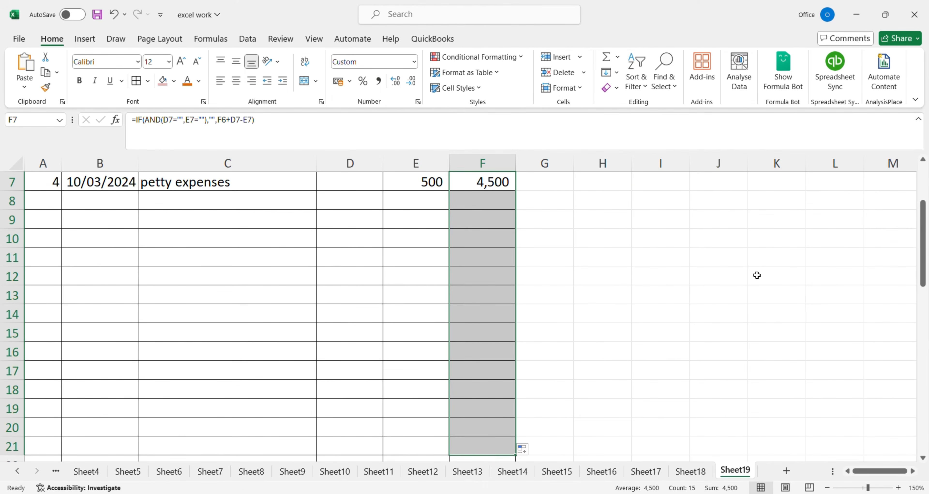
Fill ledger row 8 with date 12-03-24, description "key board purchased" and a credit of 1000.
drag(922, 267, 918, 238)
click(98, 297)
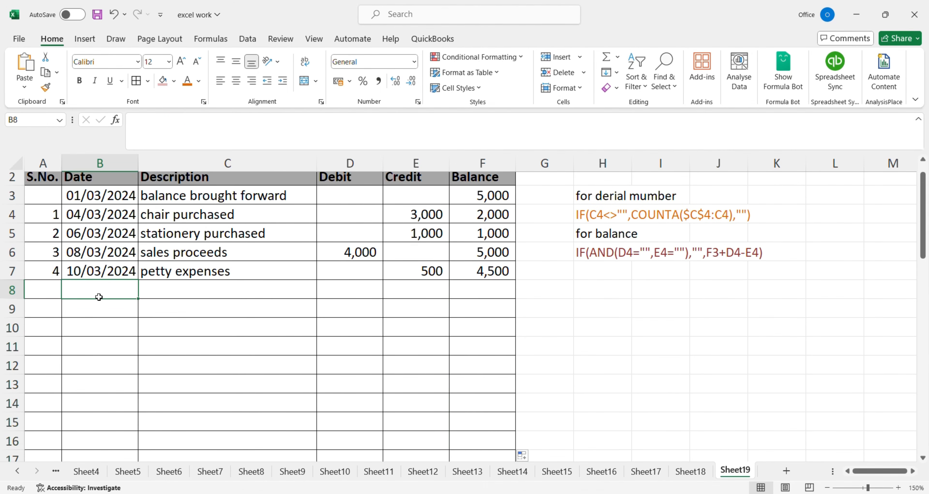
text(12-03-24)
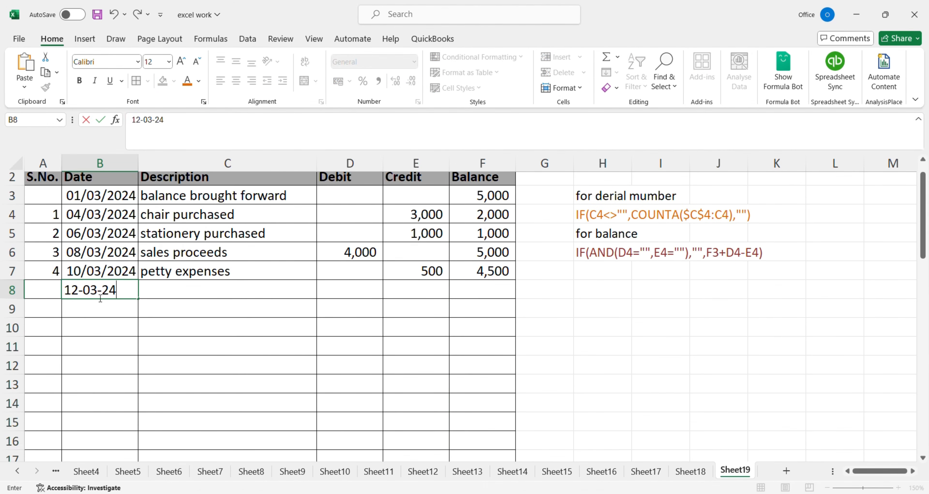
key(Tab)
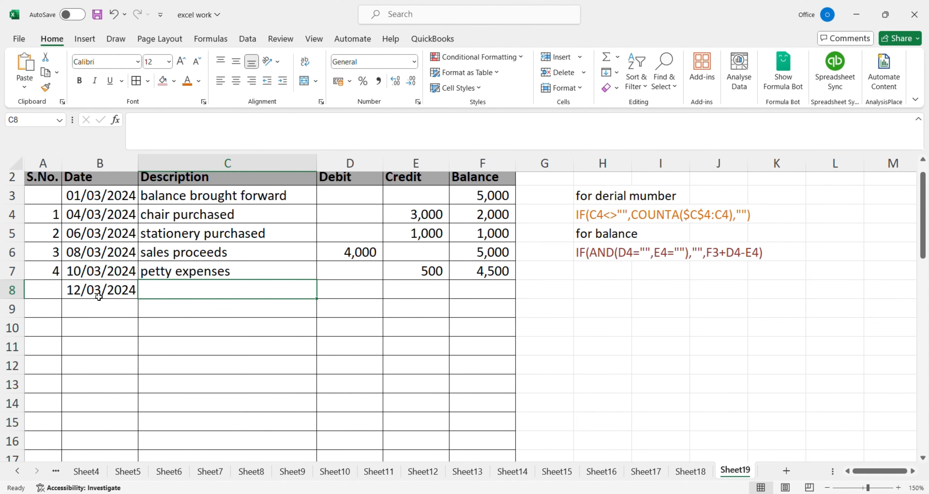
text(co)
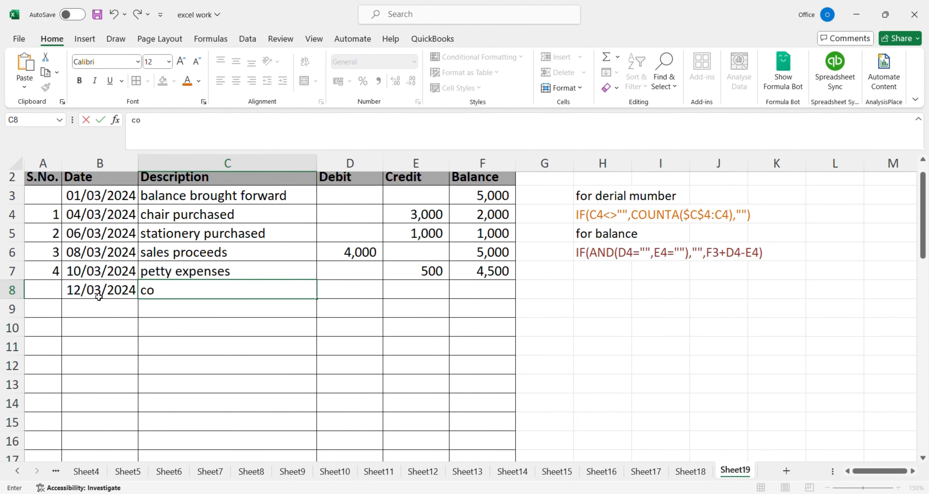
key(BackSpace)
key(BackSpace)
text(key board purchased)
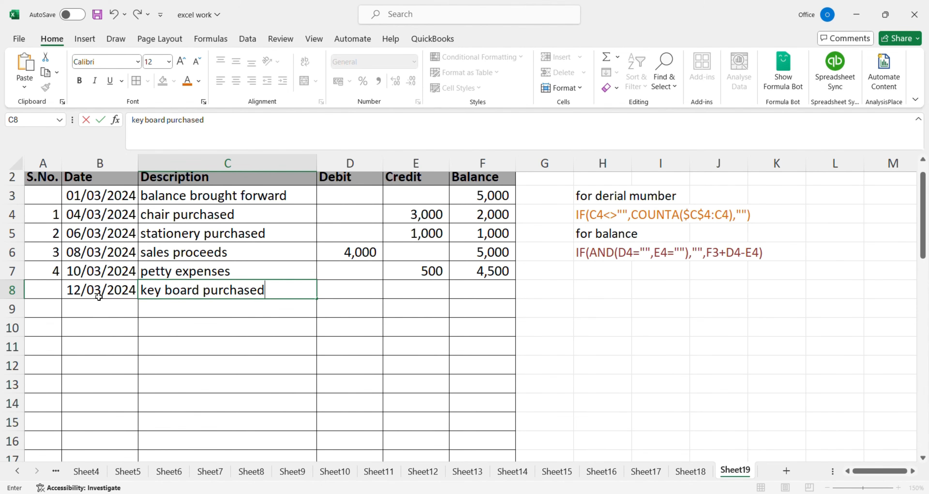
key(Tab)
key(Tab)
text(1000)
key(Tab)
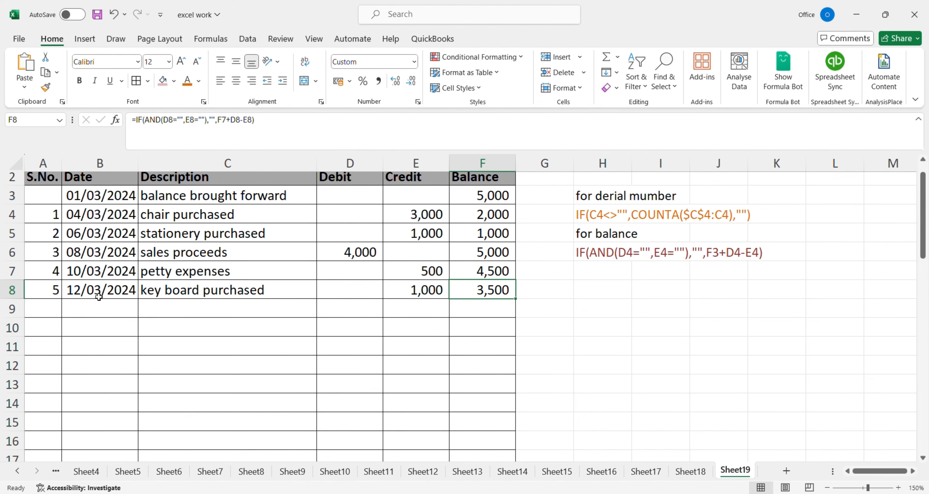
Fill ledger row 9 with date 15-03-24, description "sales proceeds" and a debit of 3,000.
key(Return)
key(Left)
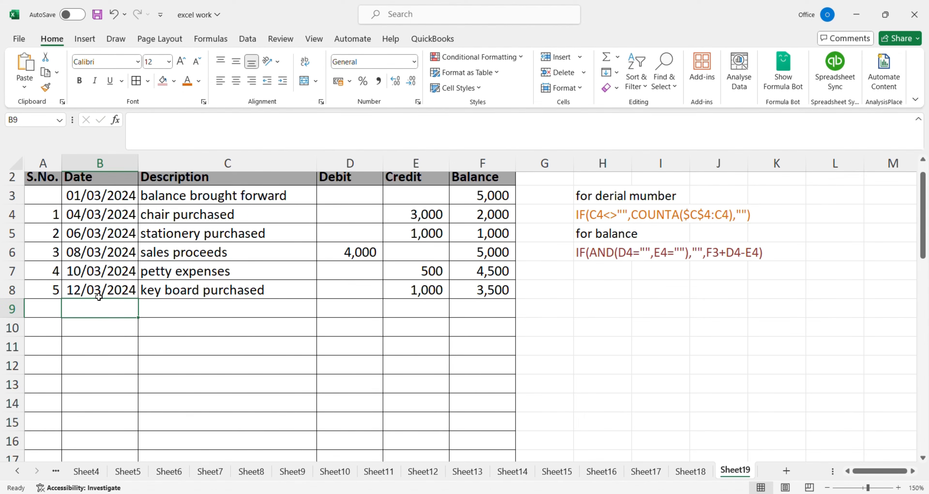
text(15-03-24)
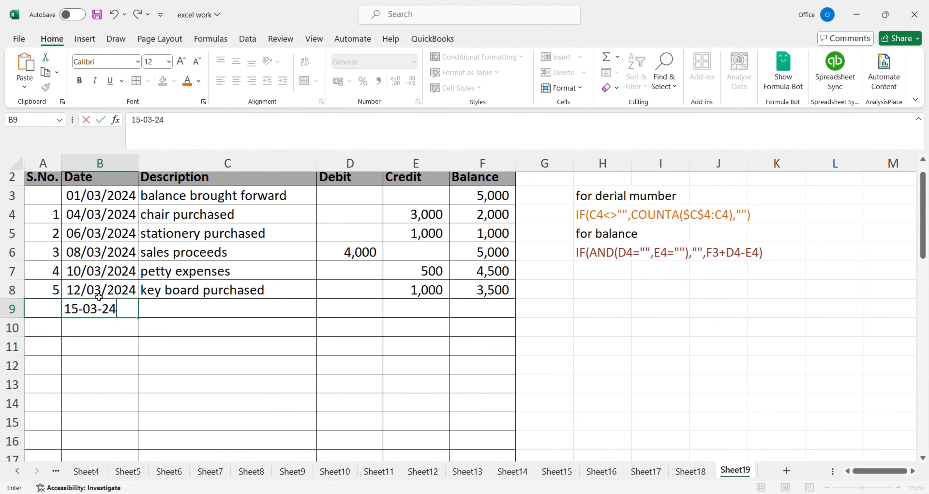
key(Tab)
text(sales)
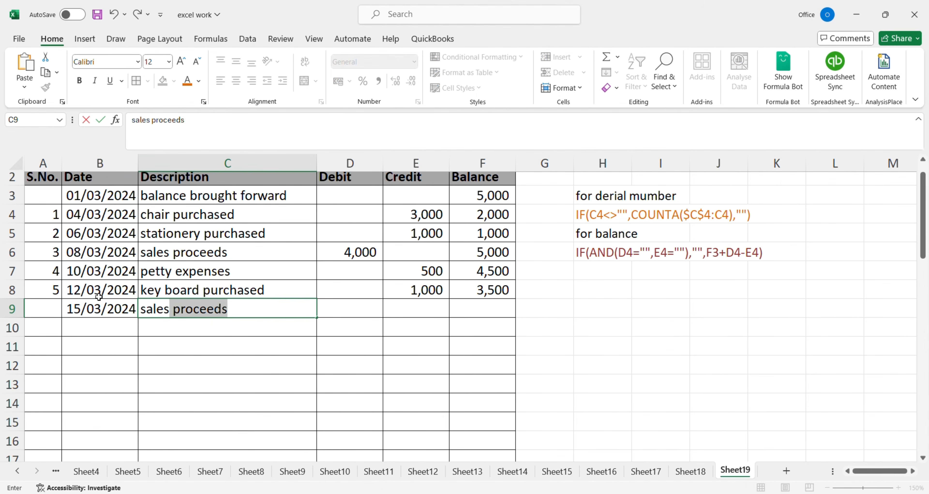
key(Tab)
text(3,000)
key(Tab)
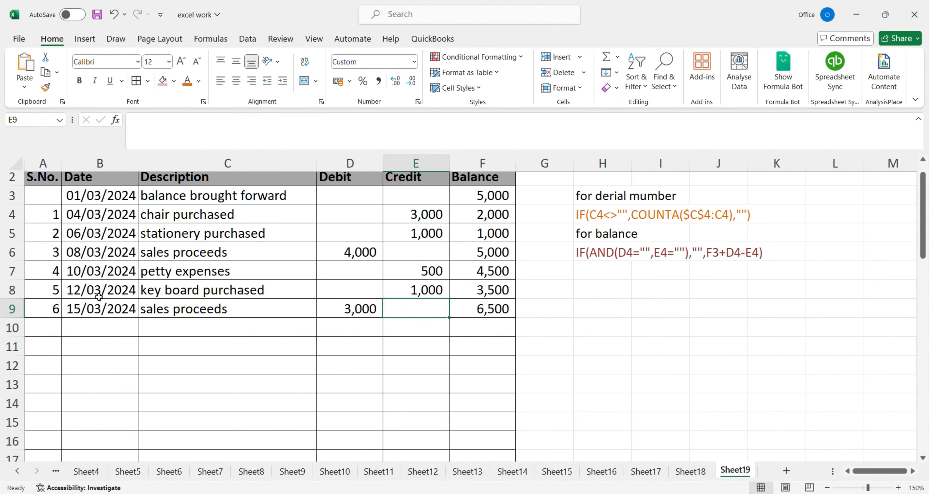
Start ledger row 10 with date 18-03-24 and description "inventory purchased".
key(Return)
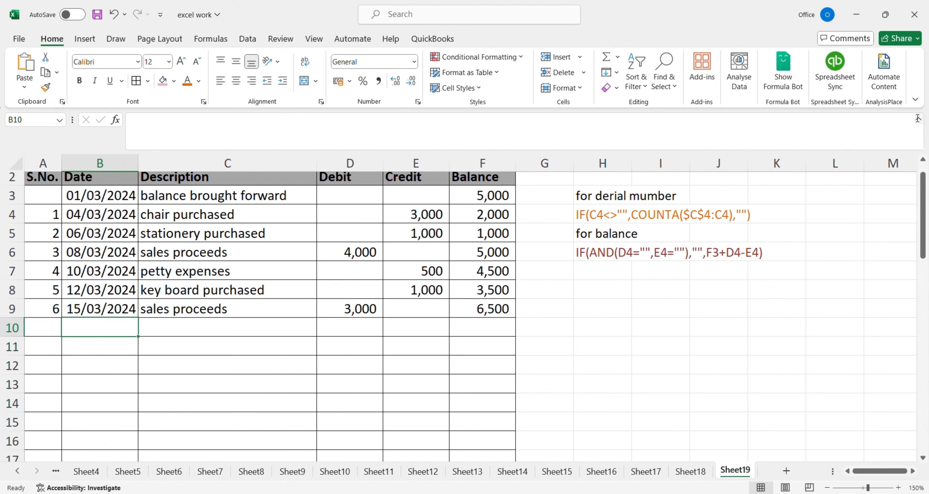
text(18)
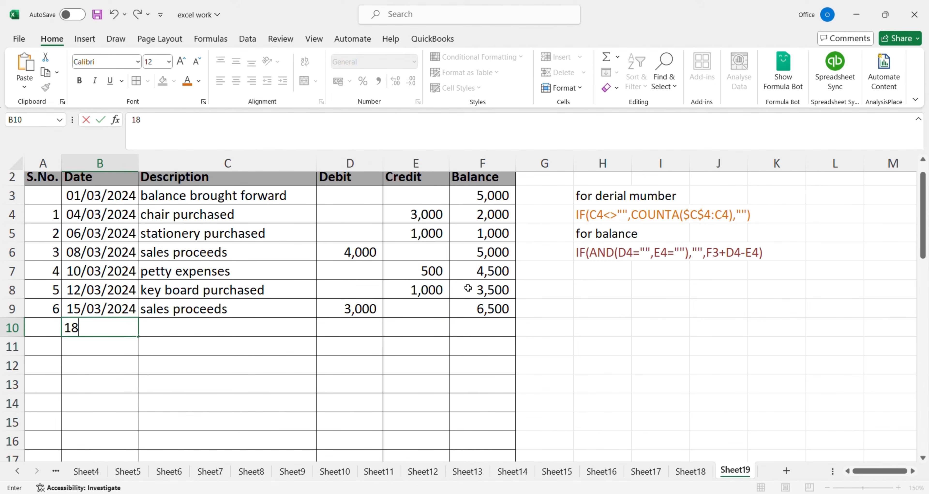
text(-03-24)
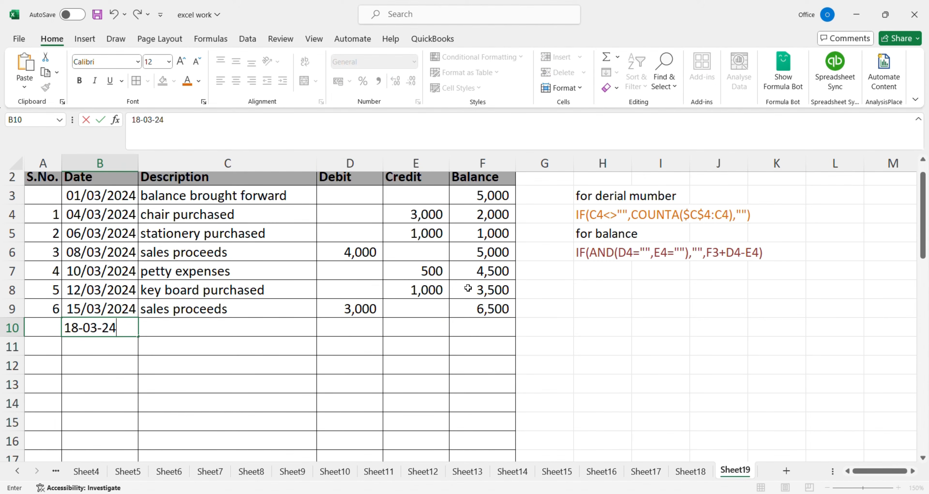
key(Tab)
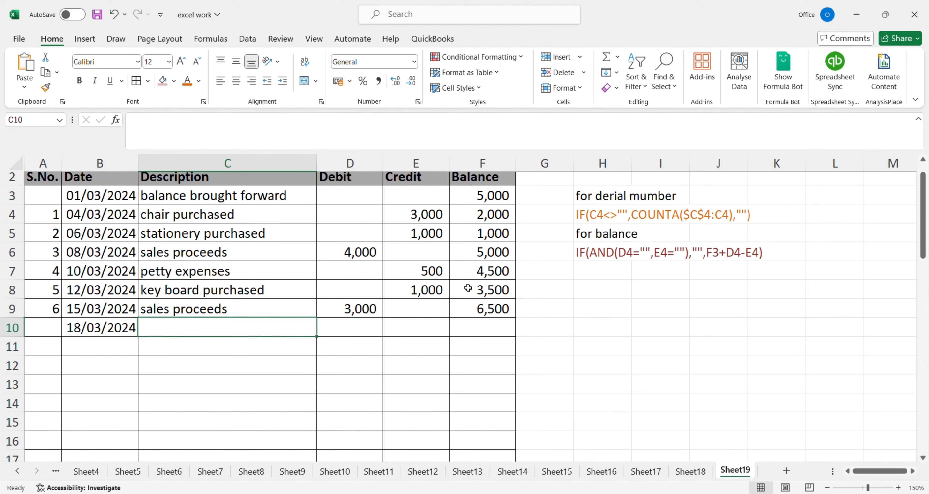
text(inventory pu)
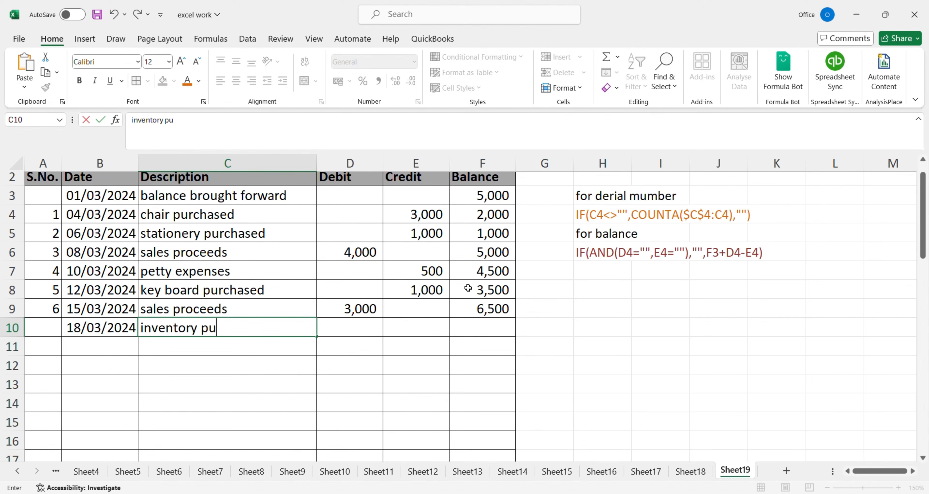
text(rchaseds)
key(BackSpace)
key(Tab)
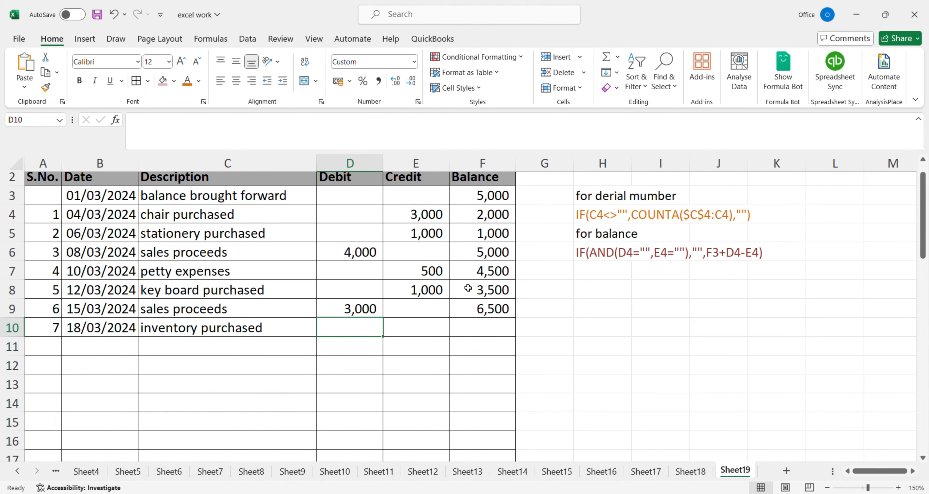
text(4000)
key(BackSpace)
key(BackSpace)
key(BackSpace)
key(BackSpace)
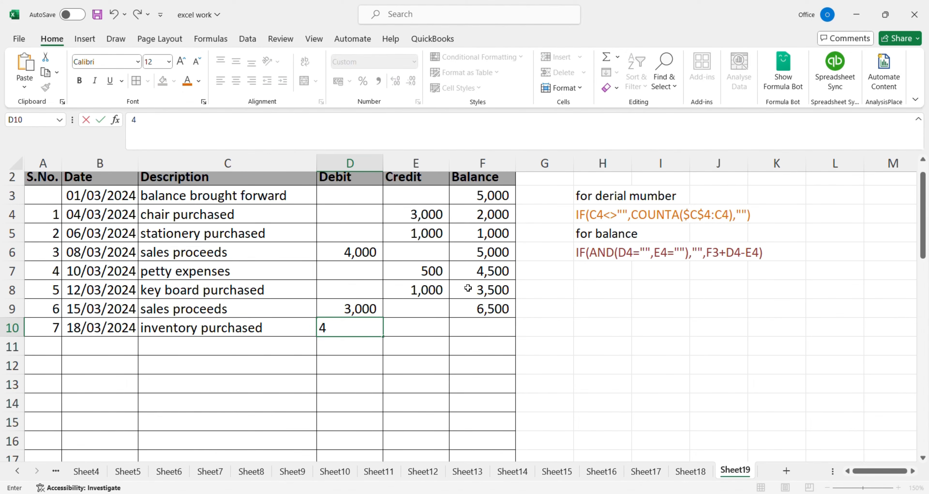
Enter a credit of 4000 for the inventory purchase in row 10 and go to the date cell of row 11.
key(Tab)
text(4000)
key(Tab)
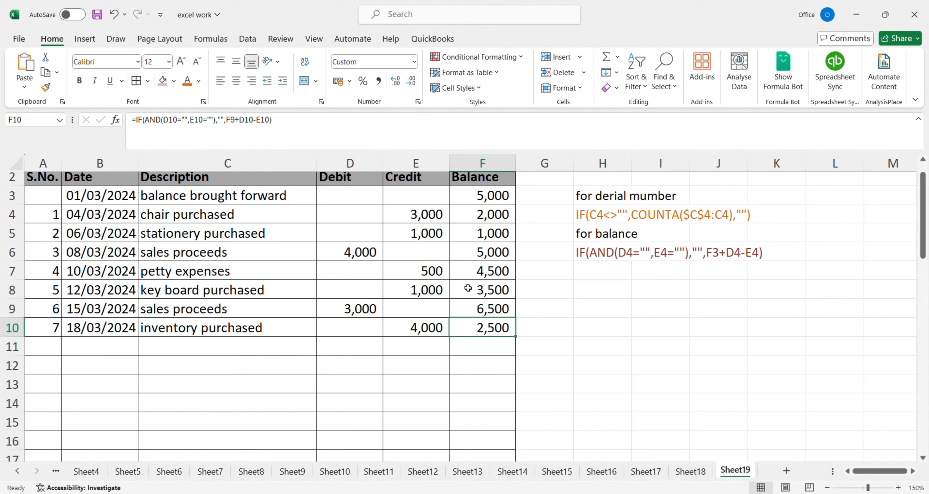
key(Return)
key(Left)
key(Left)
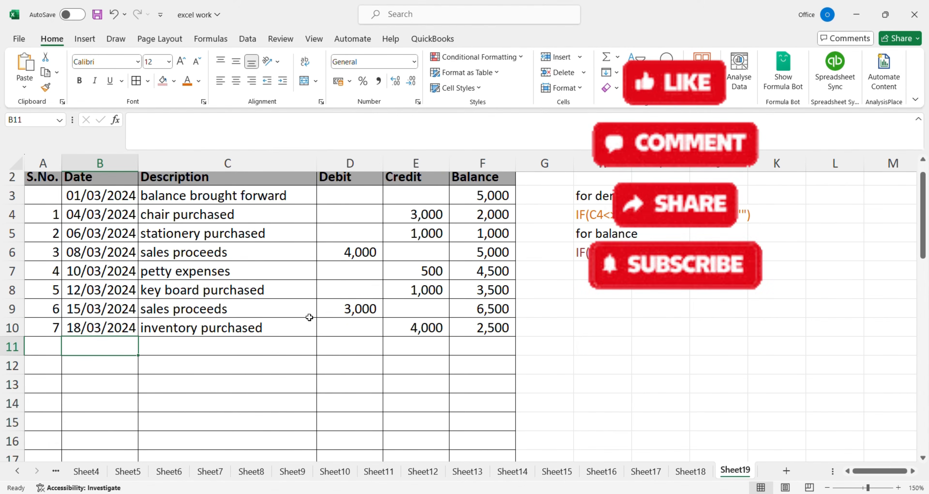